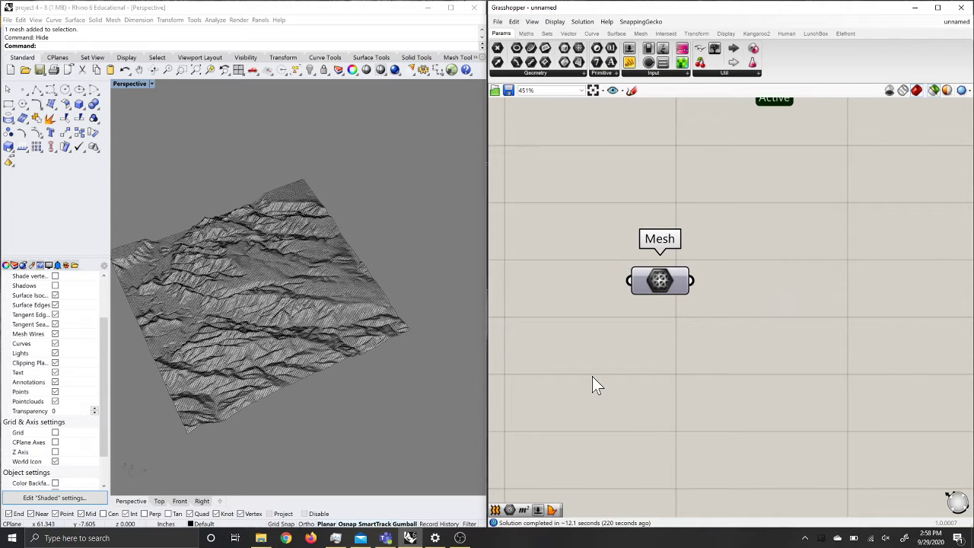
Select the Mesh parameter and examine the face grid of the wireframe terrain mesh up close from several angles
click(662, 288)
scroll(378, 260, down, 5)
scroll(256, 320, up, 3)
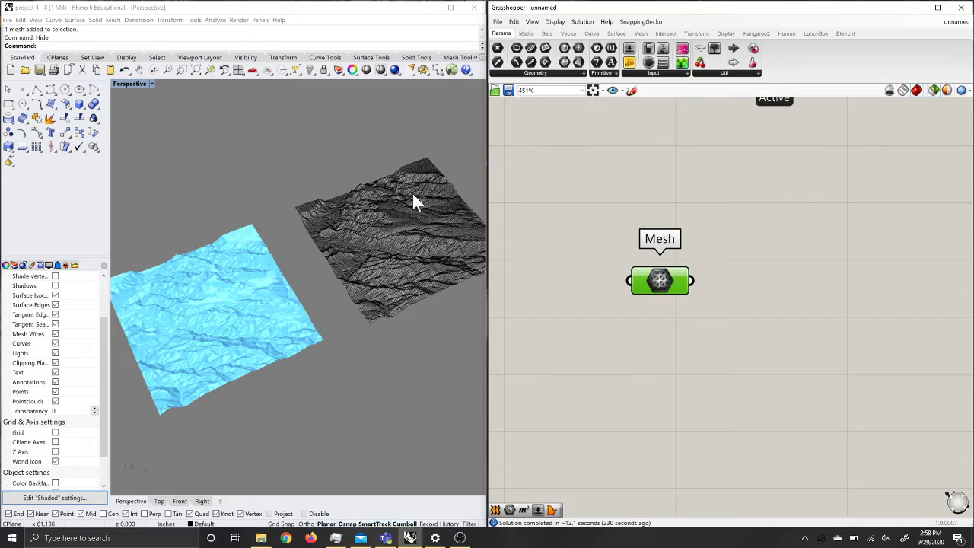
scroll(402, 248, up, 5)
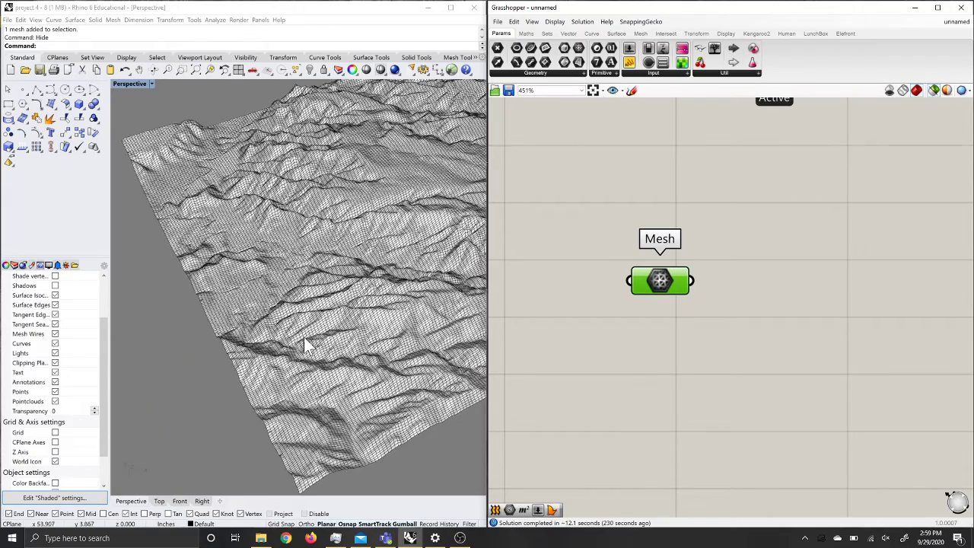
scroll(248, 317, down, 3)
scroll(247, 316, down, 2)
scroll(304, 379, up, 5)
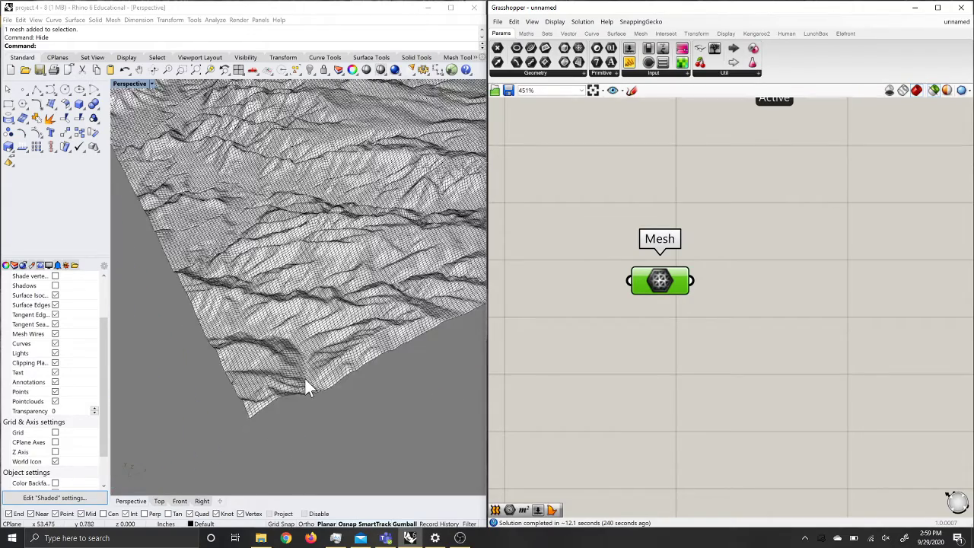
scroll(298, 365, up, 8)
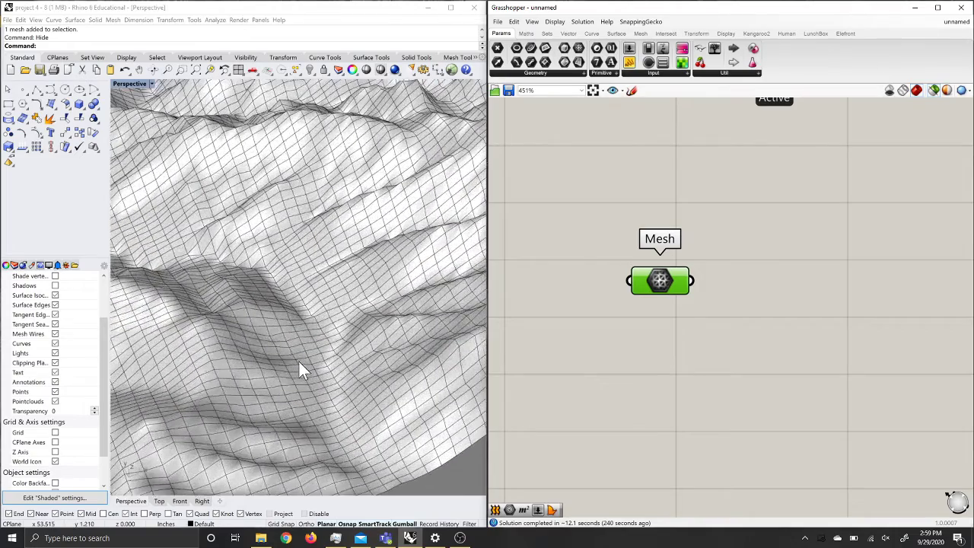
scroll(298, 361, up, 2)
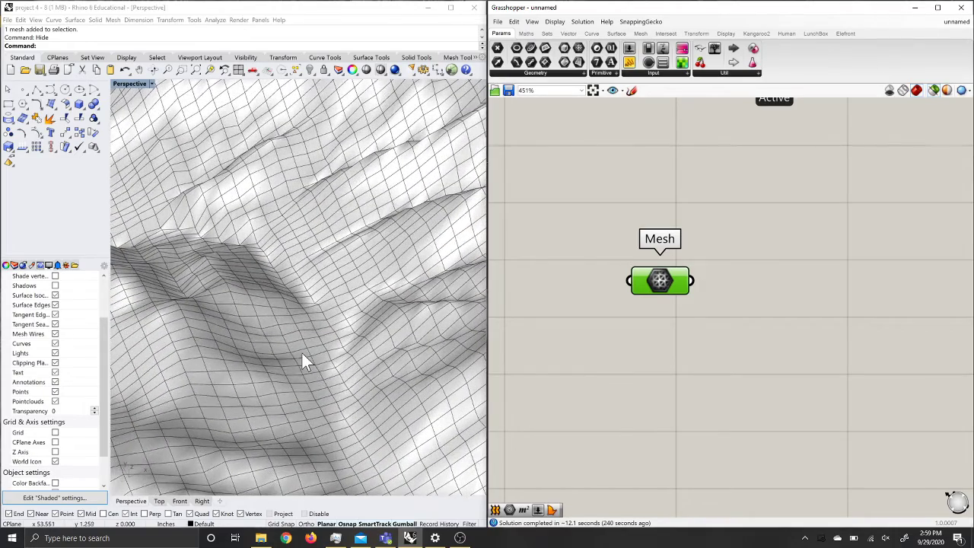
right_drag(302, 356, 359, 323)
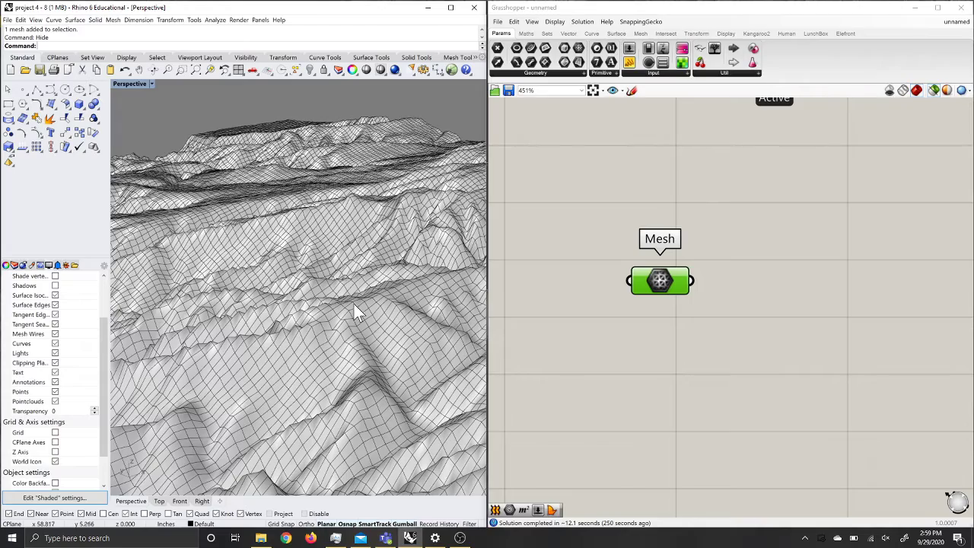
right_drag(354, 307, 289, 337)
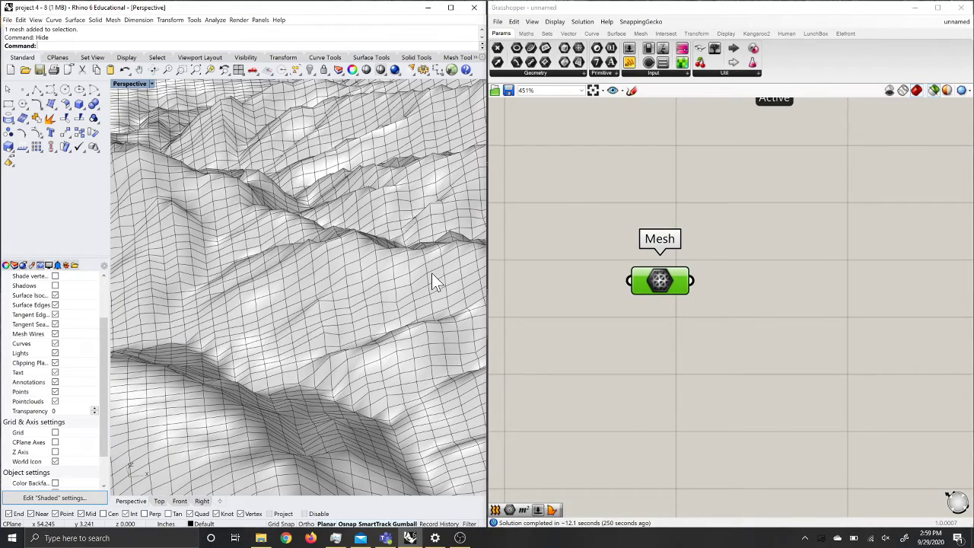
scroll(431, 272, down, 5)
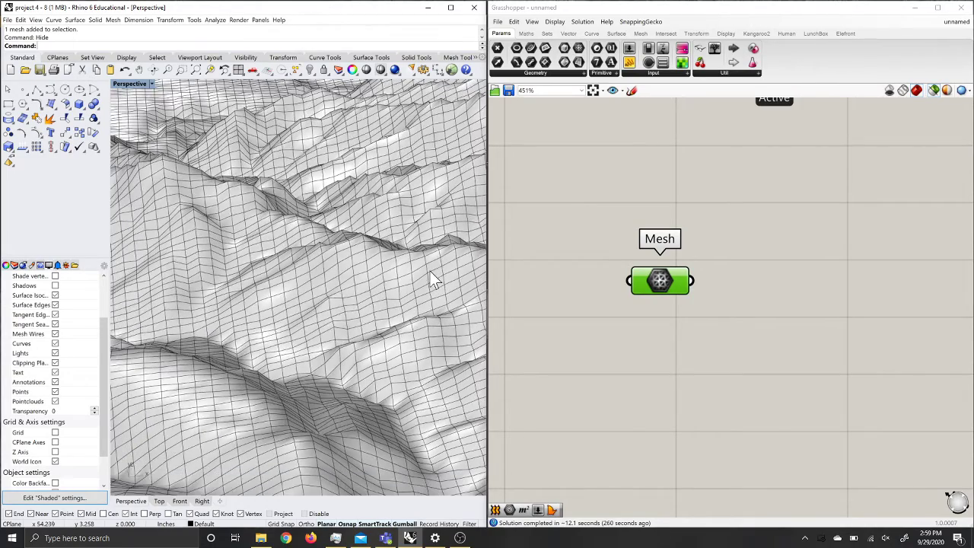
scroll(430, 270, down, 2)
scroll(200, 316, down, 8)
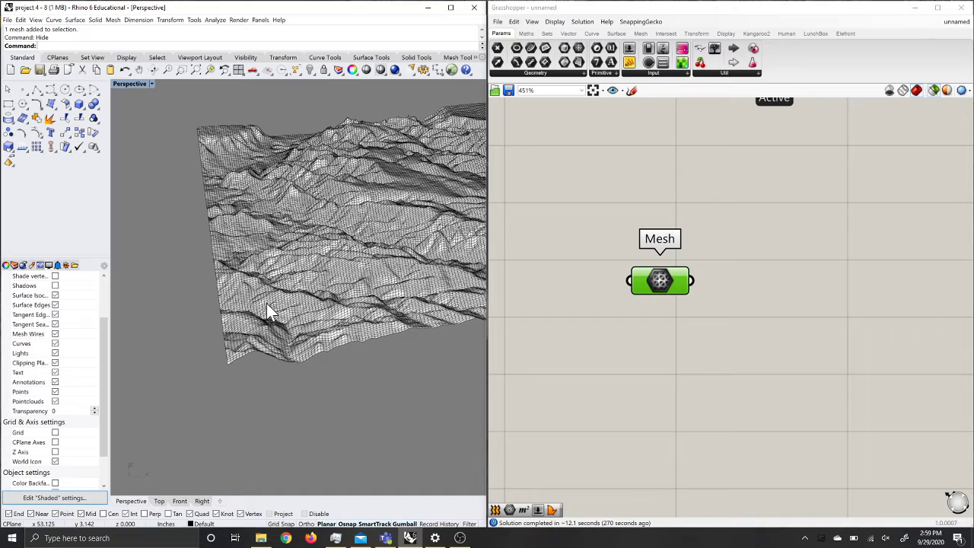
scroll(184, 427, down, 4)
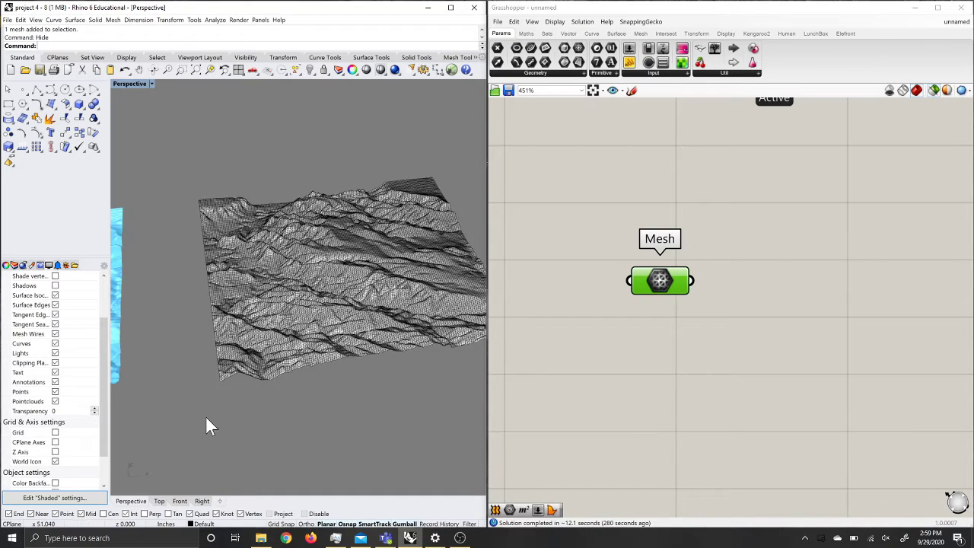
Examine the overall relief of the complete wireframe terrain mesh and the density of its faces
right_drag(247, 341, 276, 337)
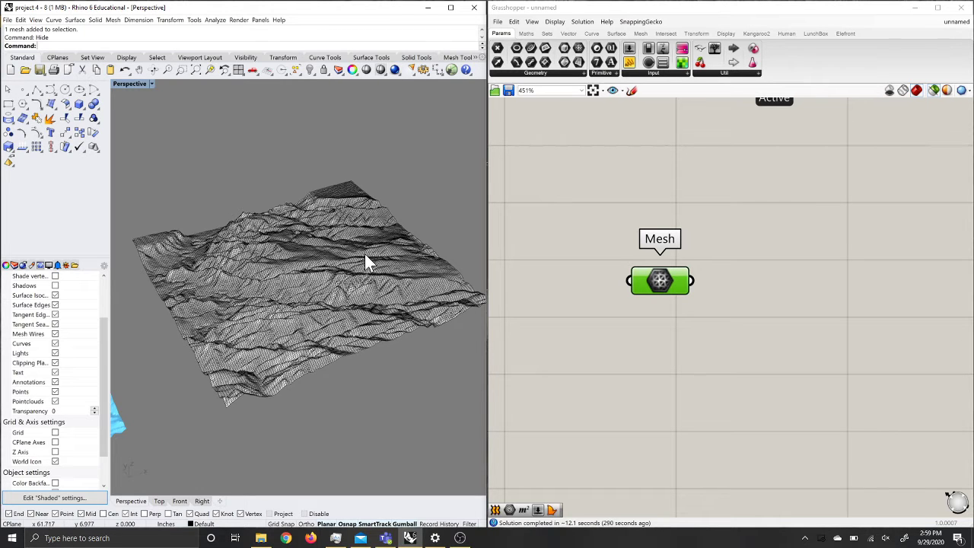
mouse_move(365, 255)
right_down()
mouse_move(370, 272)
mouse_move(347, 260)
mouse_move(369, 246)
mouse_move(370, 265)
right_up()
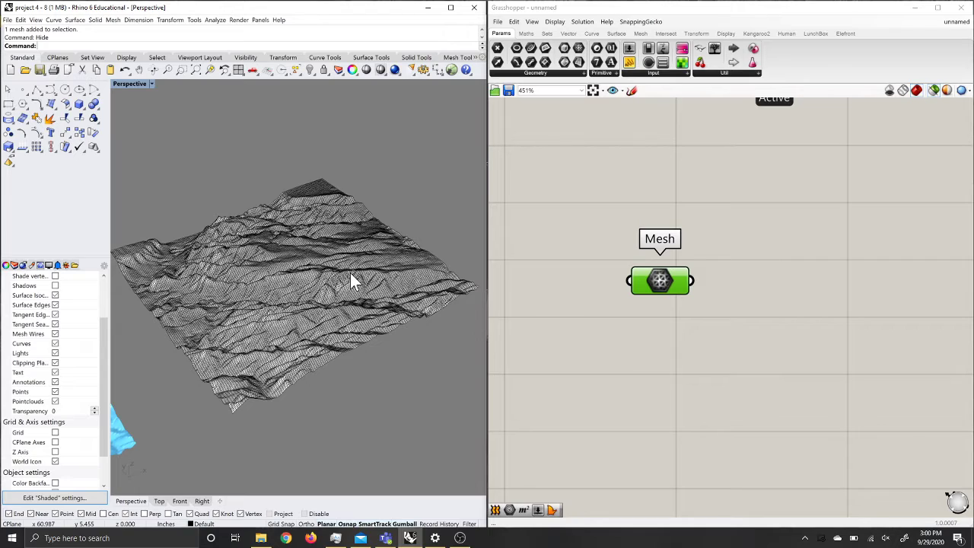
right_drag(361, 303, 363, 308)
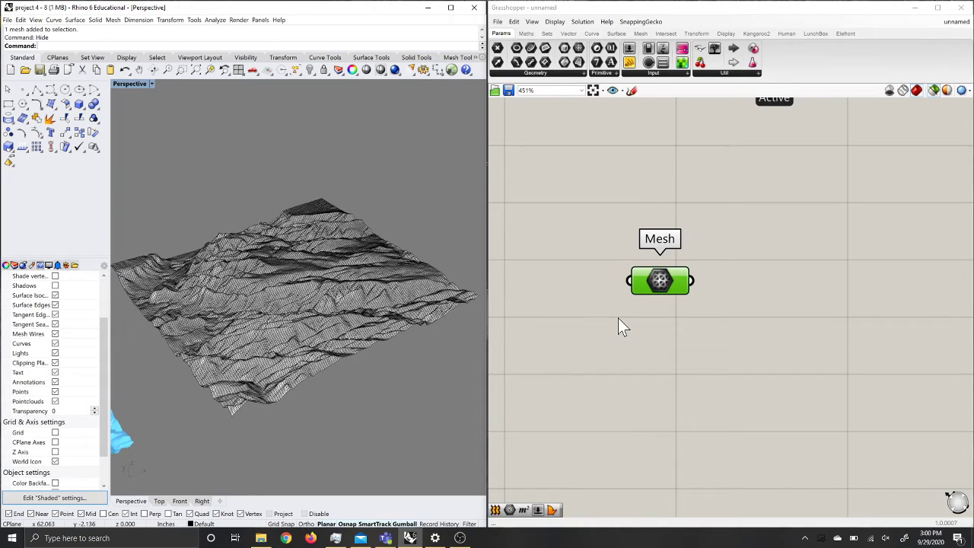
right_drag(431, 285, 328, 327)
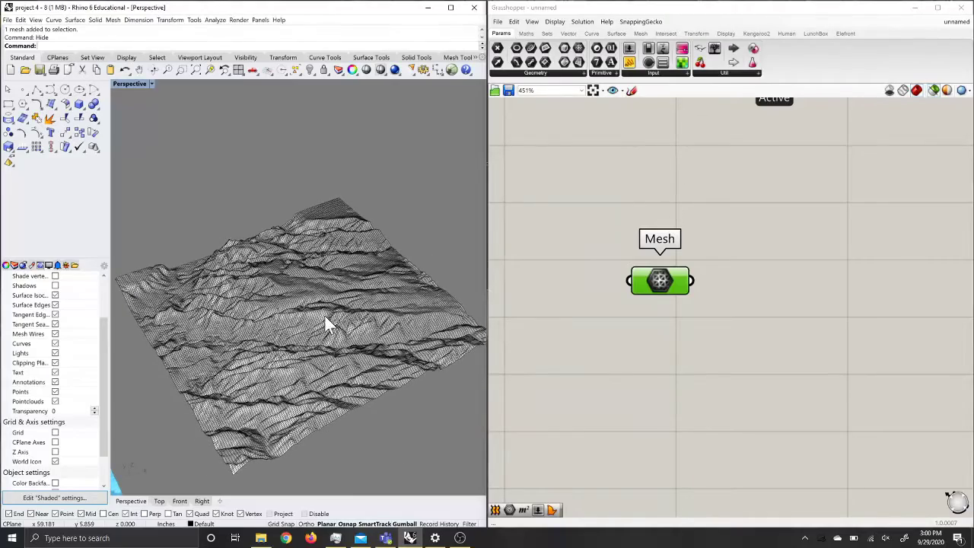
mouse_move(327, 287)
shift+right_down()
mouse_move(307, 274)
mouse_move(329, 281)
mouse_move(319, 276)
shift+right_up()
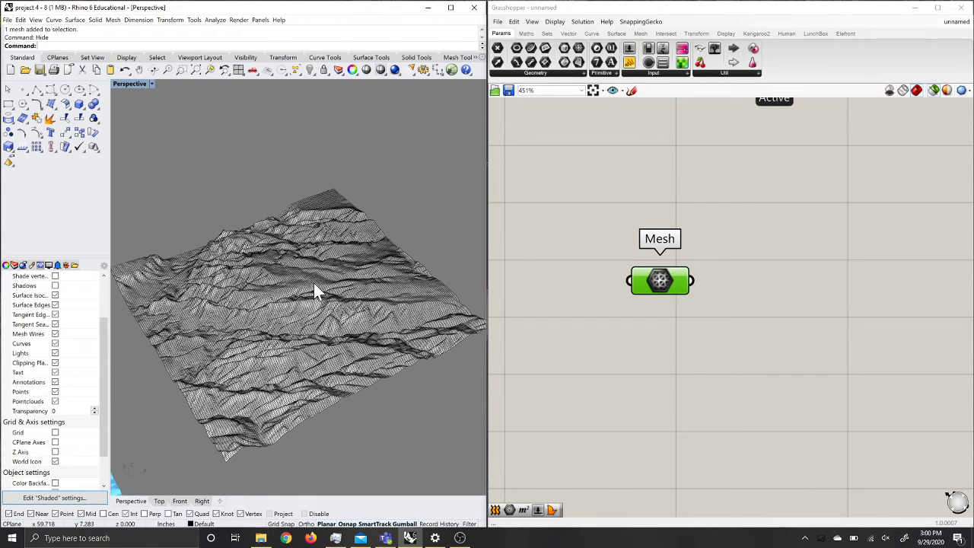
right_drag(326, 263, 320, 326)
scroll(355, 321, up, 5)
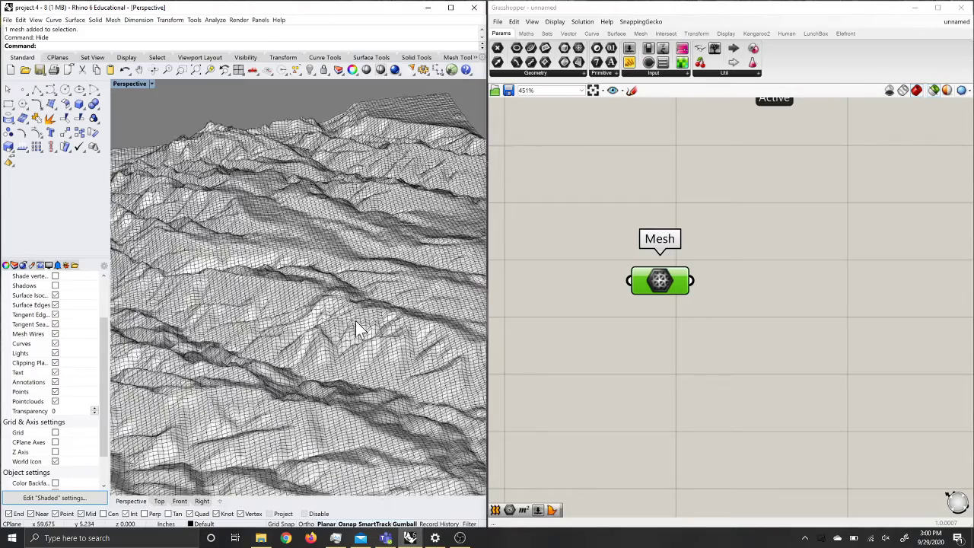
scroll(355, 320, down, 4)
scroll(357, 324, up, 6)
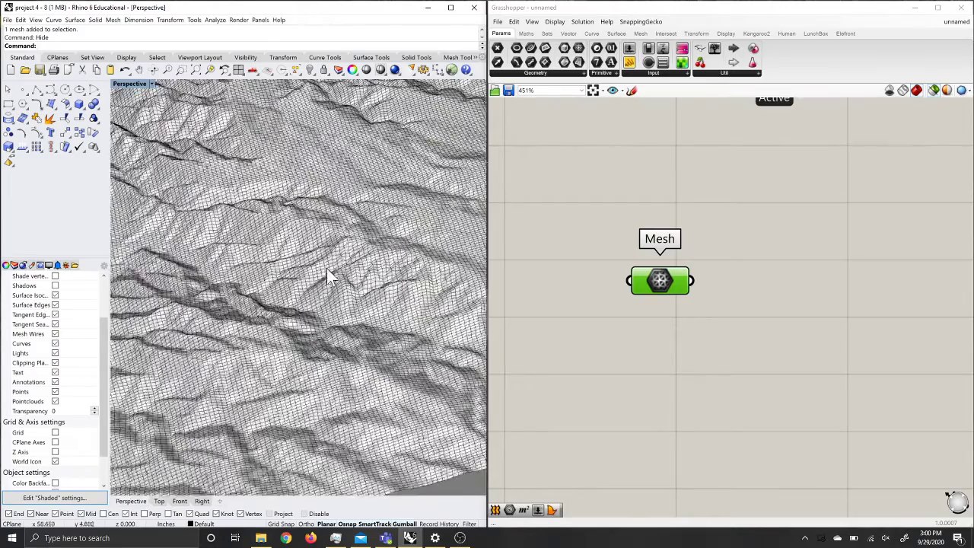
scroll(328, 270, down, 6)
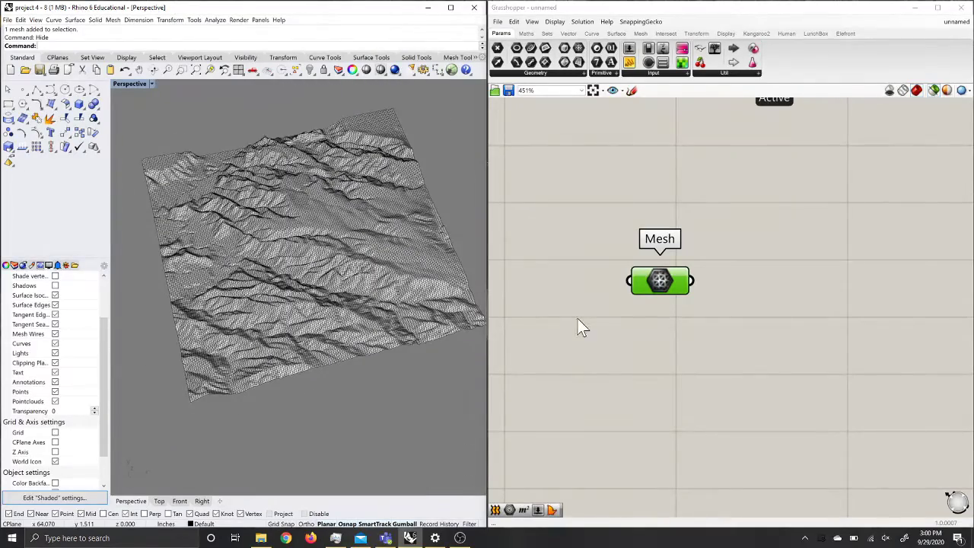
scroll(663, 283, down, 3)
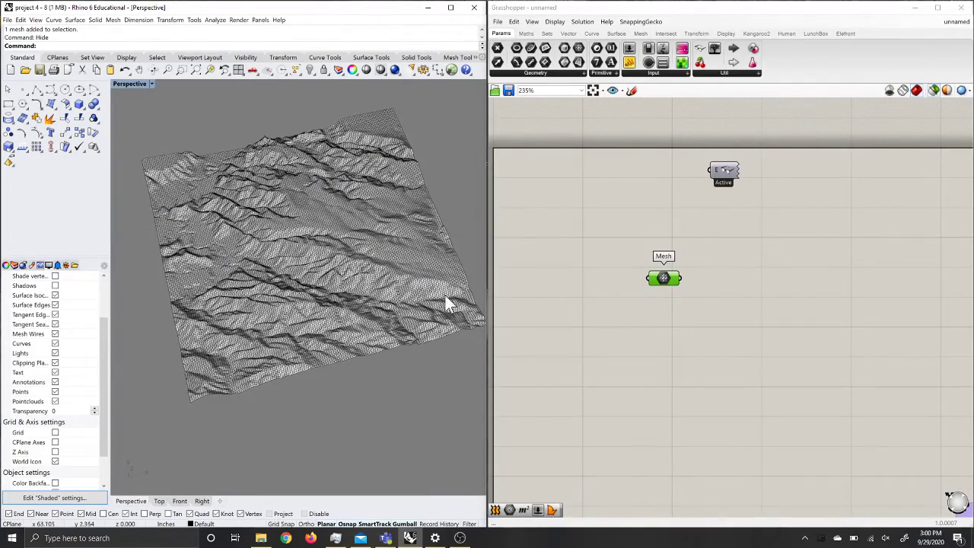
Examine the blue preview terrain of the selected Mesh parameter up close
scroll(448, 302, down, 8)
scroll(209, 349, up, 8)
shift+right_drag(195, 353, 283, 335)
mouse_move(284, 336)
right_down()
mouse_move(265, 317)
mouse_move(278, 310)
mouse_move(284, 327)
right_up()
scroll(272, 320, up, 6)
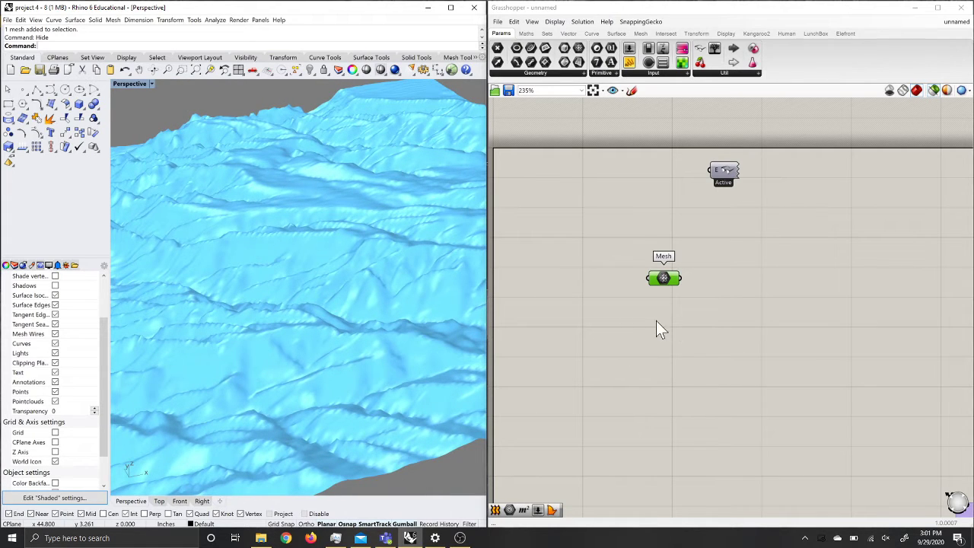
Deselect the Mesh parameter and add a Deconstruct Mesh component beside it on the canvas
click(748, 313)
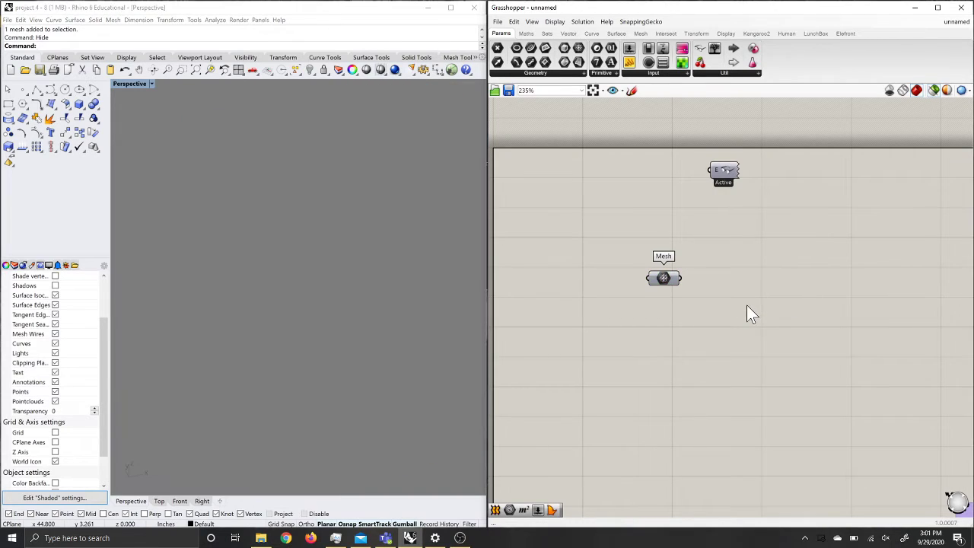
double_click(747, 308)
text(de)
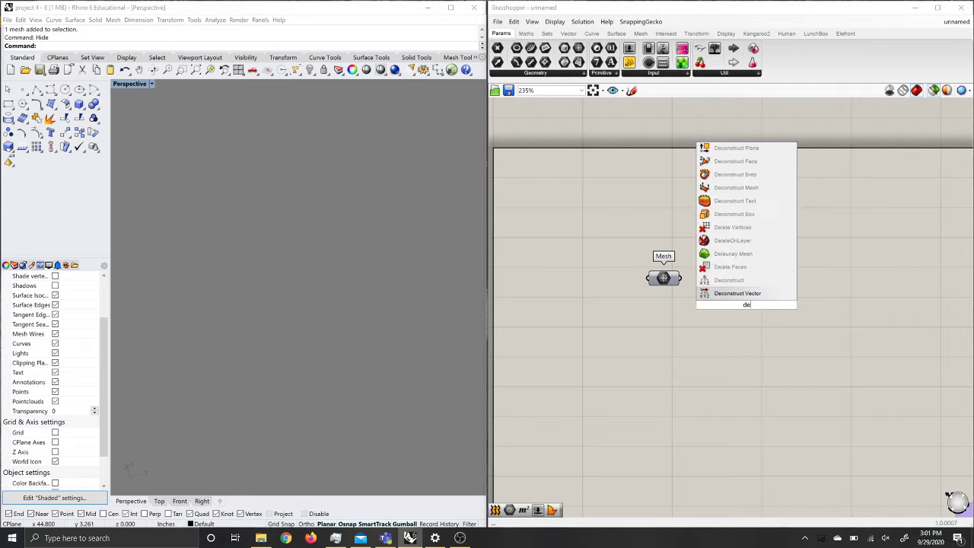
text(cont)
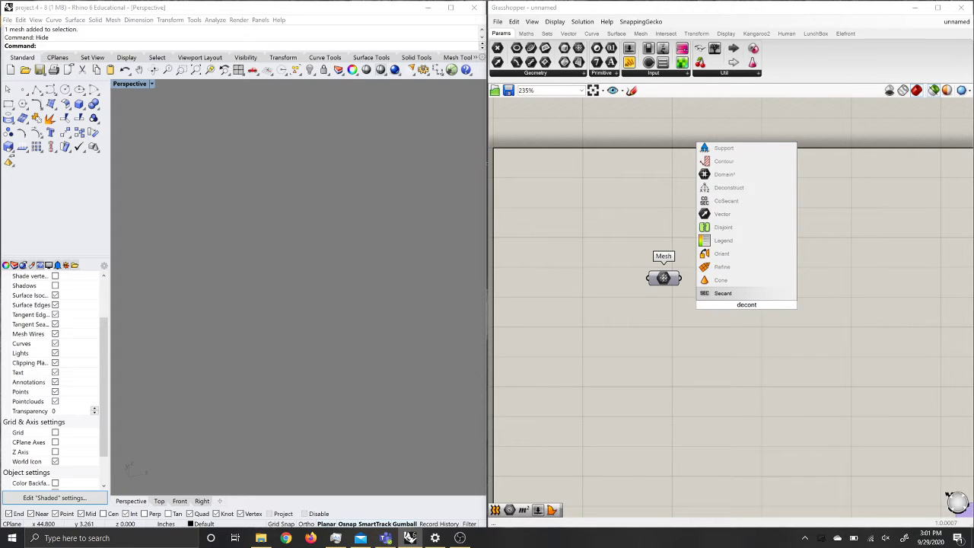
key(BackSpace)
text(struct)
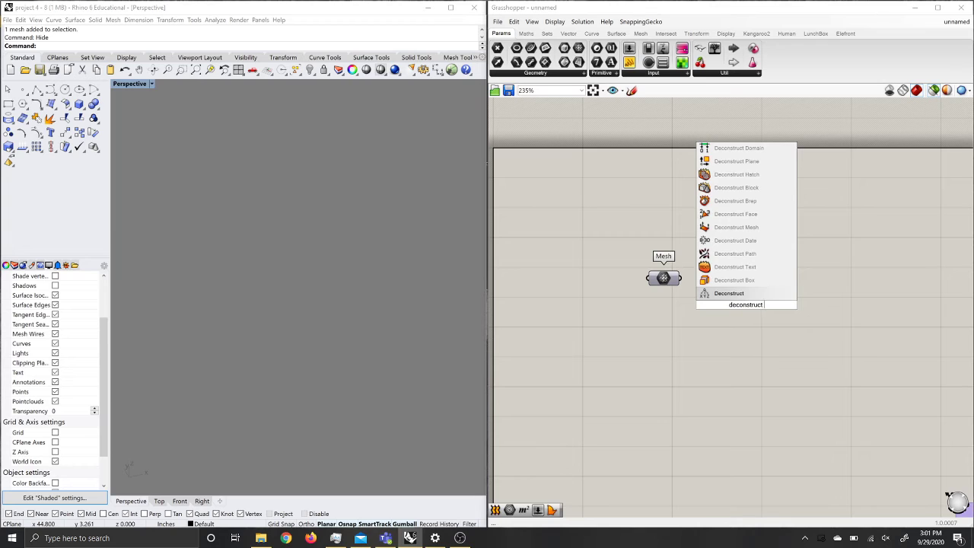
text( mesh)
key(Up)
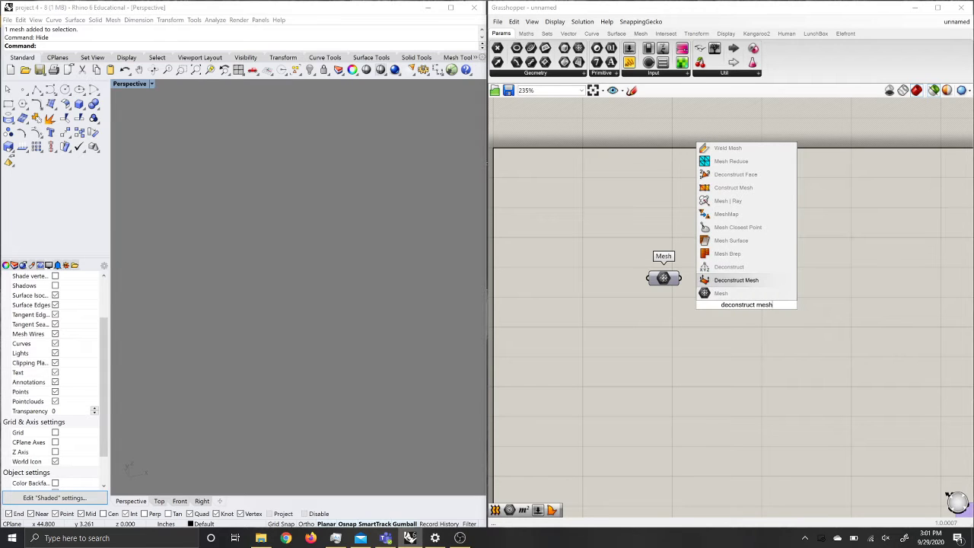
key(Return)
double_click(716, 395)
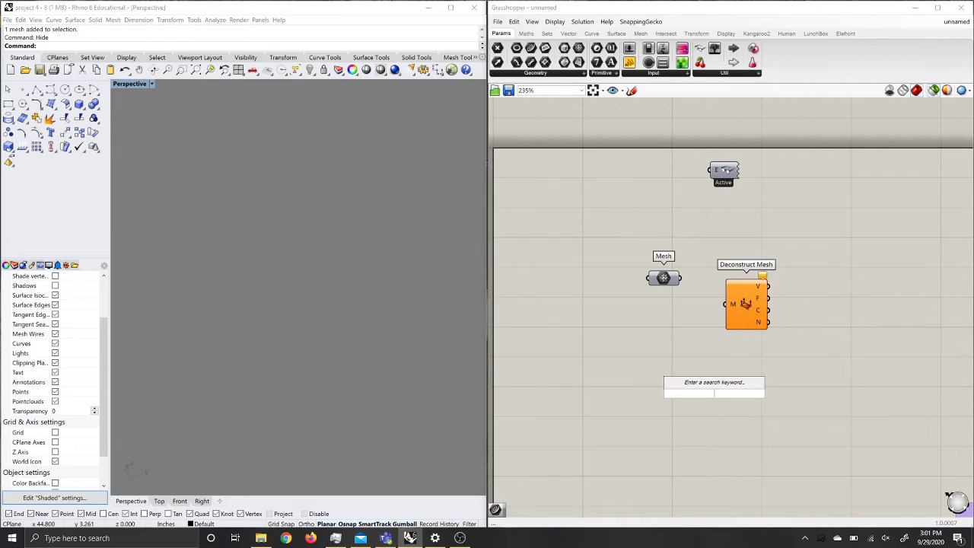
text(demesh)
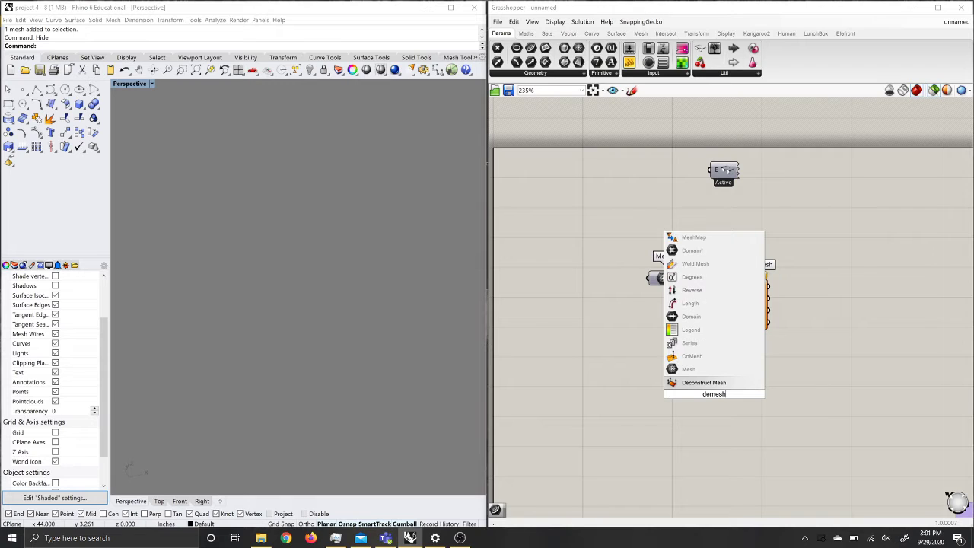
click(790, 382)
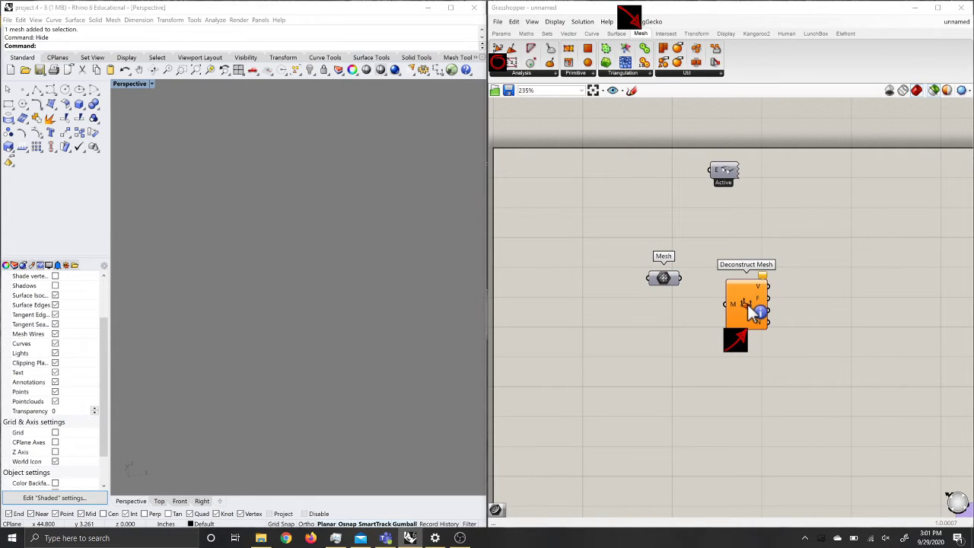
Review the available mesh analysis, primitive, triangulation and utility components, and place a Triangulate component above Deconstruct Mesh
click(526, 73)
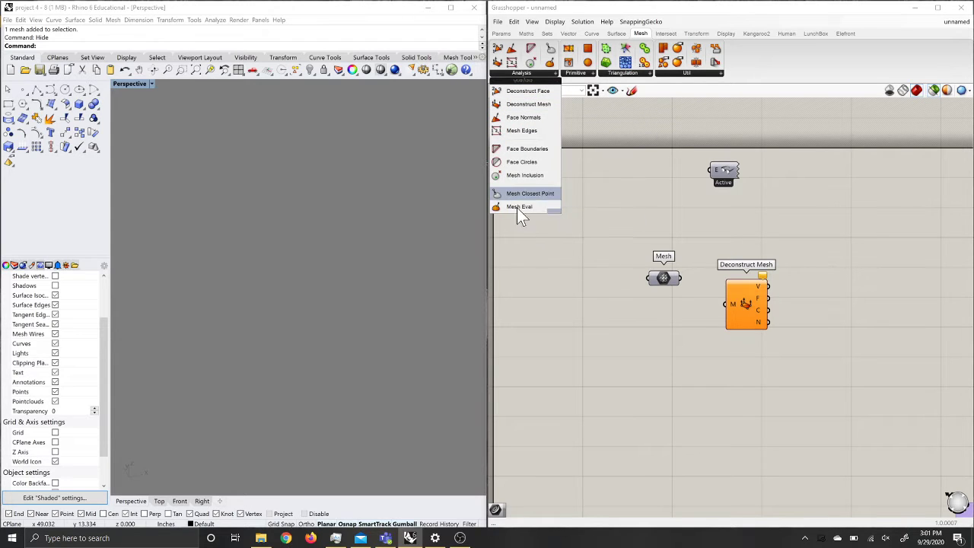
click(587, 76)
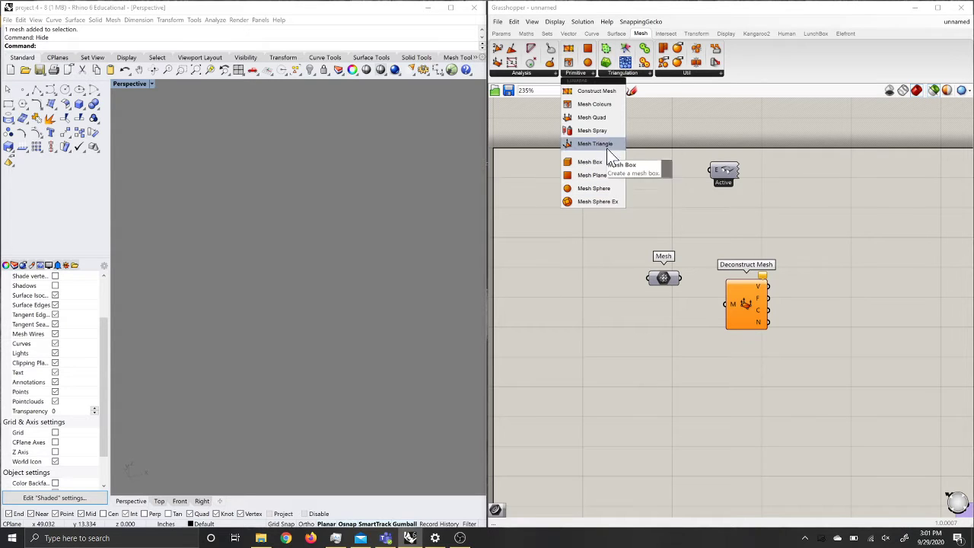
click(641, 74)
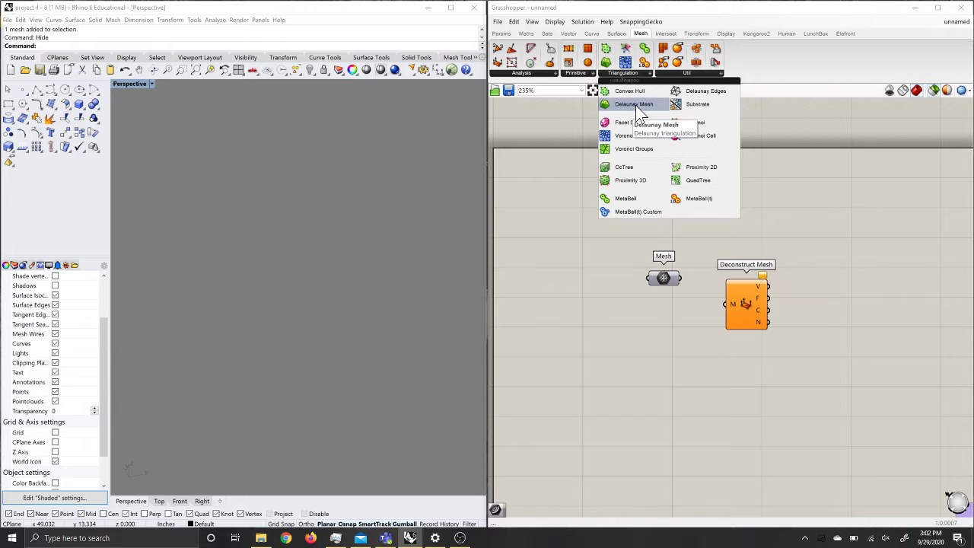
click(685, 73)
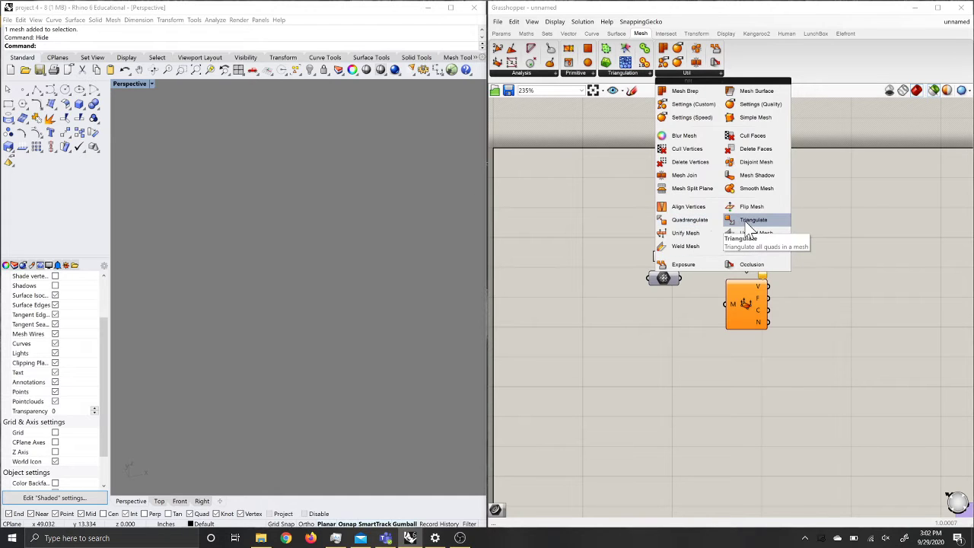
drag(749, 227, 788, 236)
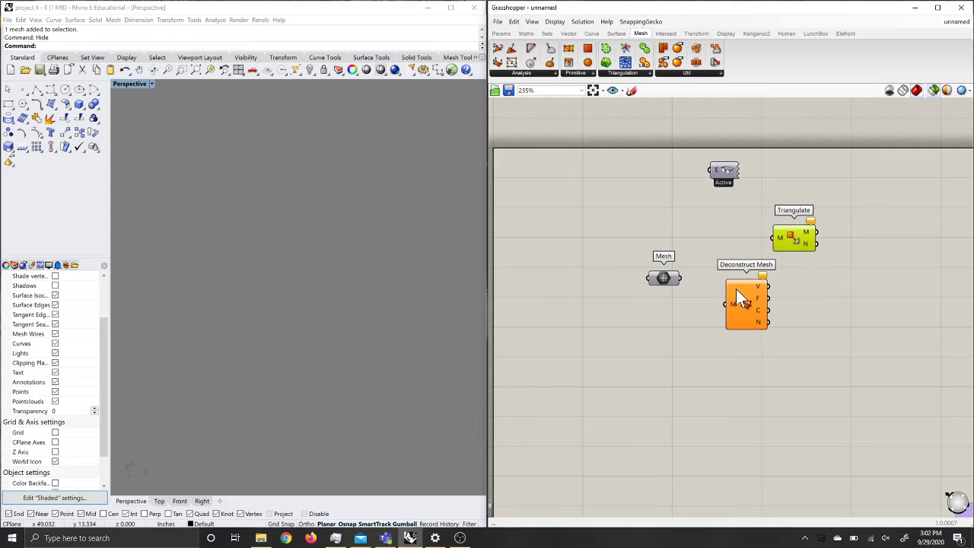
Shift the Deconstruct Mesh component slightly and select the Mesh parameter, nudging it towards the other components
drag(736, 289, 740, 301)
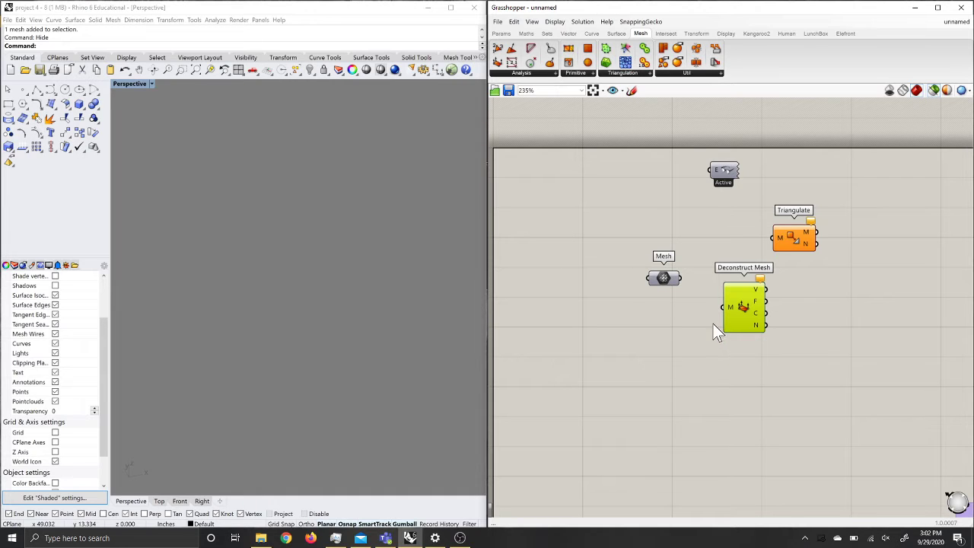
click(673, 278)
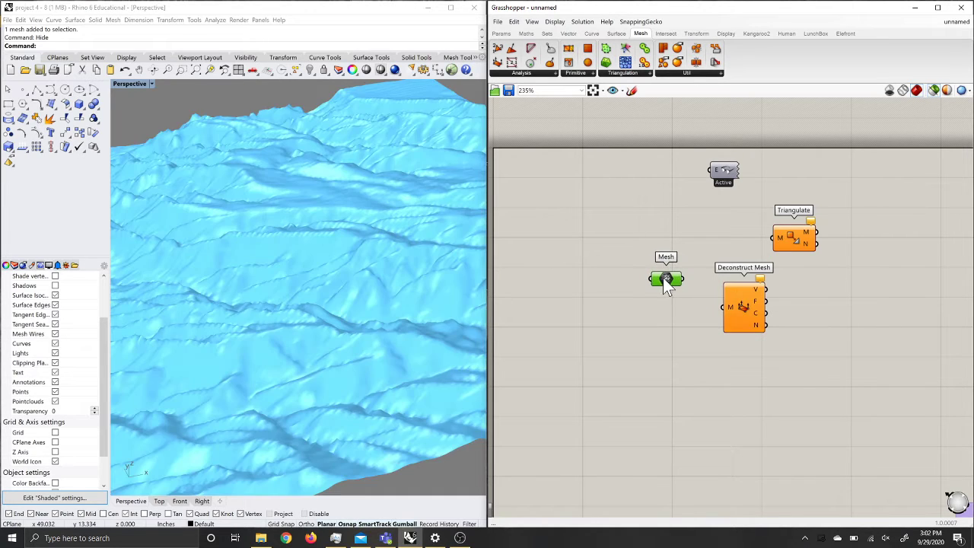
Wire the Mesh parameter's output into Deconstruct Mesh and inspect its vertices, colours and normals outputs against the terrain
drag(684, 280, 721, 307)
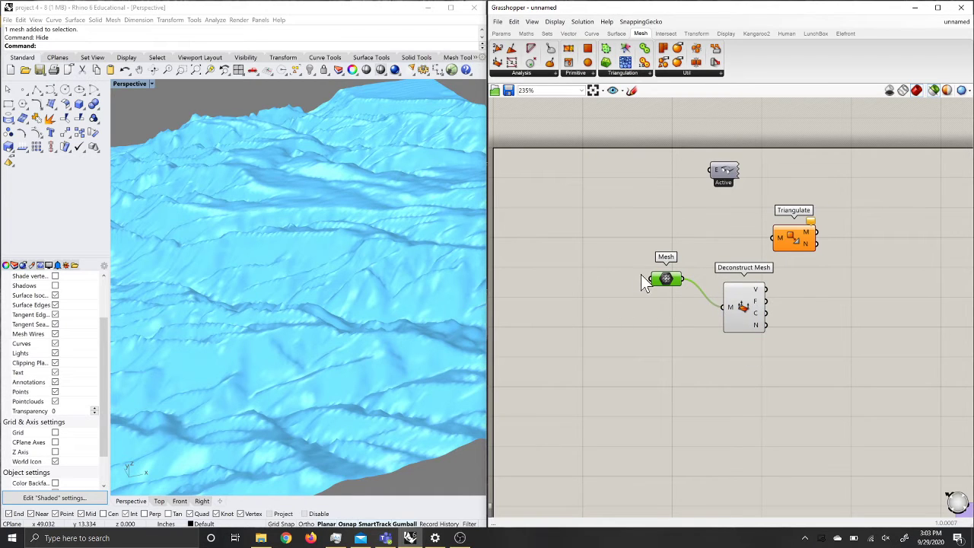
mouse_move(680, 285)
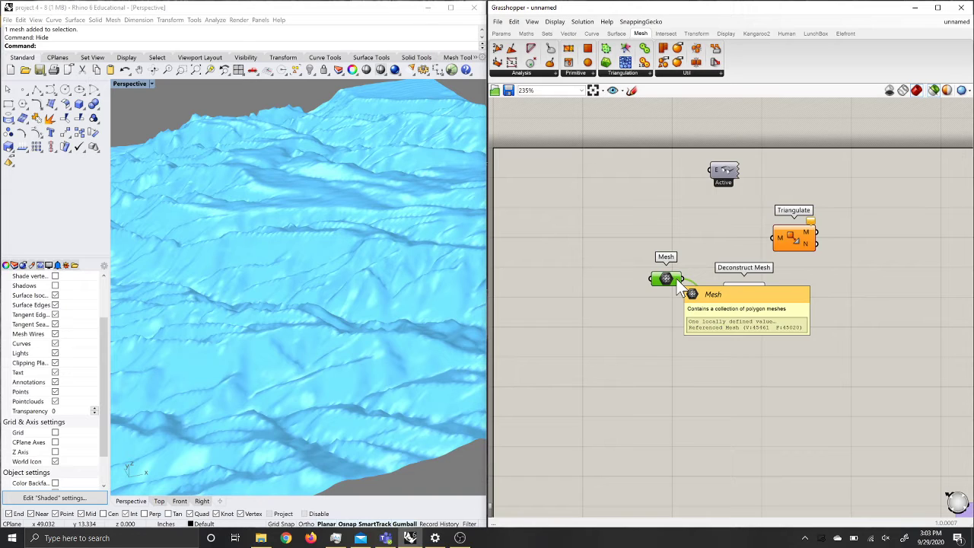
drag(678, 282, 723, 307)
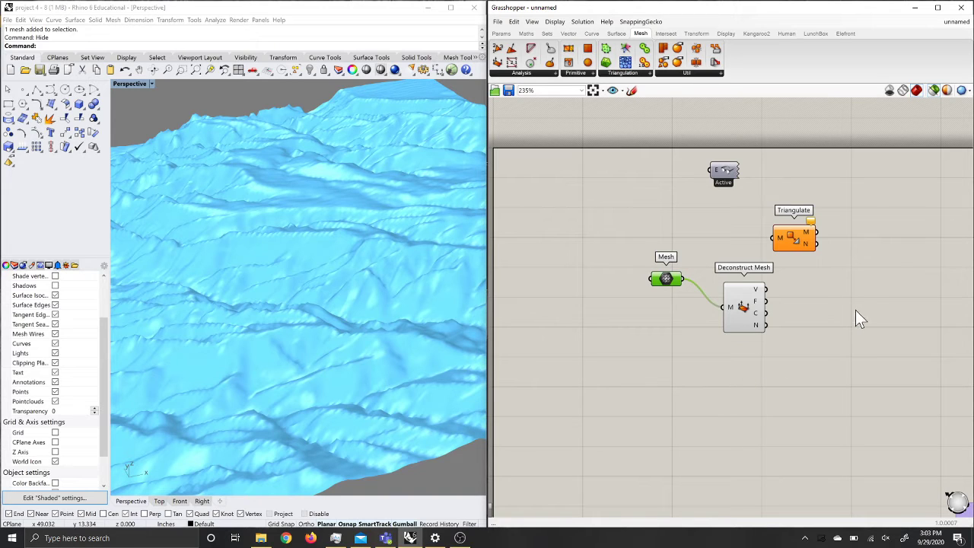
mouse_move(757, 288)
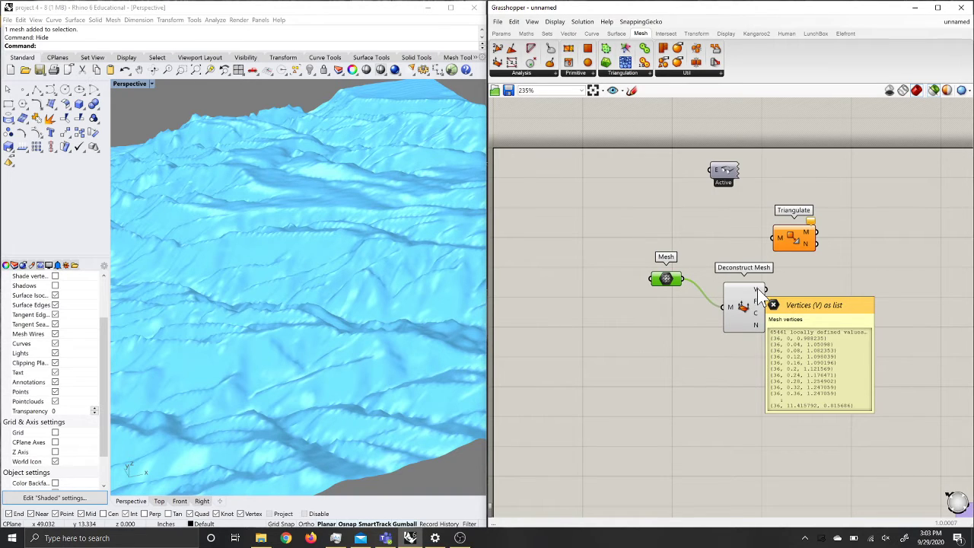
scroll(310, 314, down, 6)
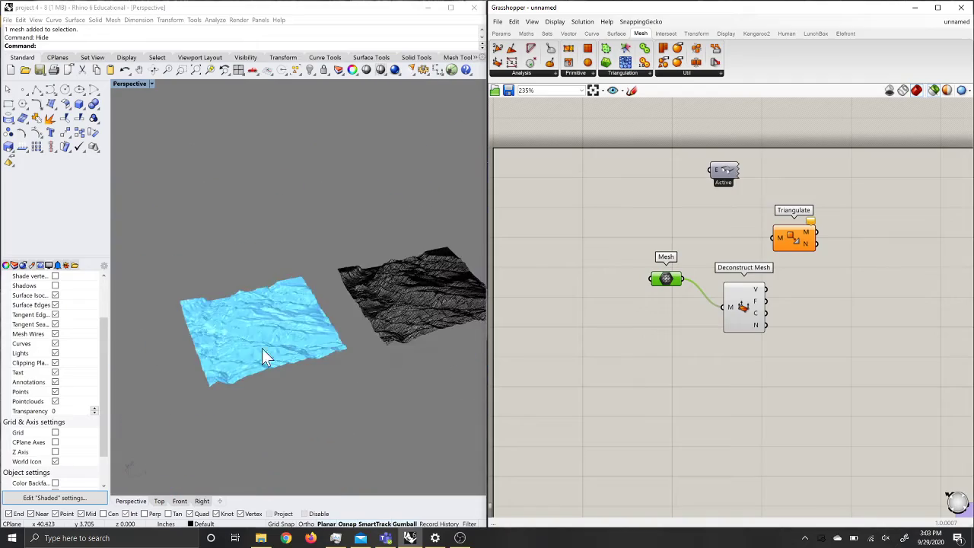
scroll(412, 318, up, 3)
scroll(406, 346, up, 5)
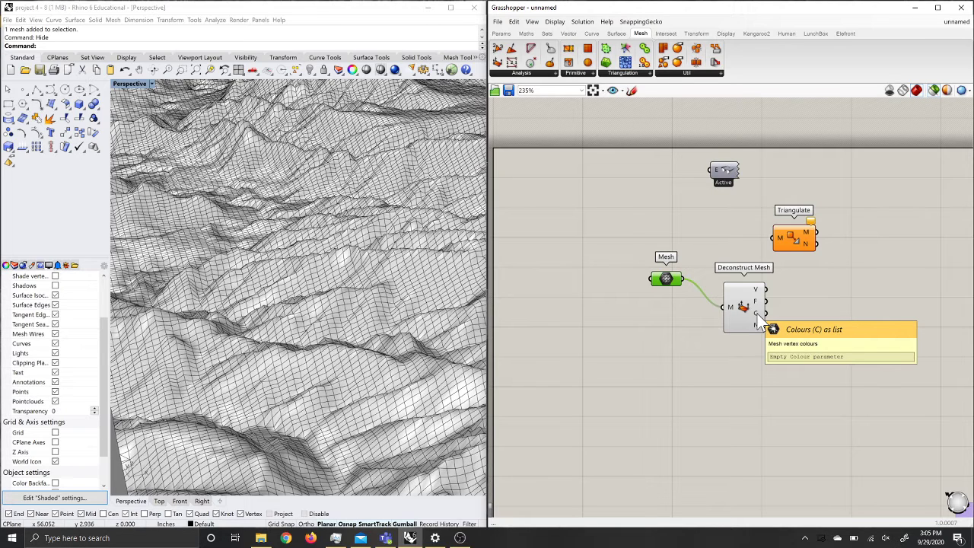
mouse_move(758, 327)
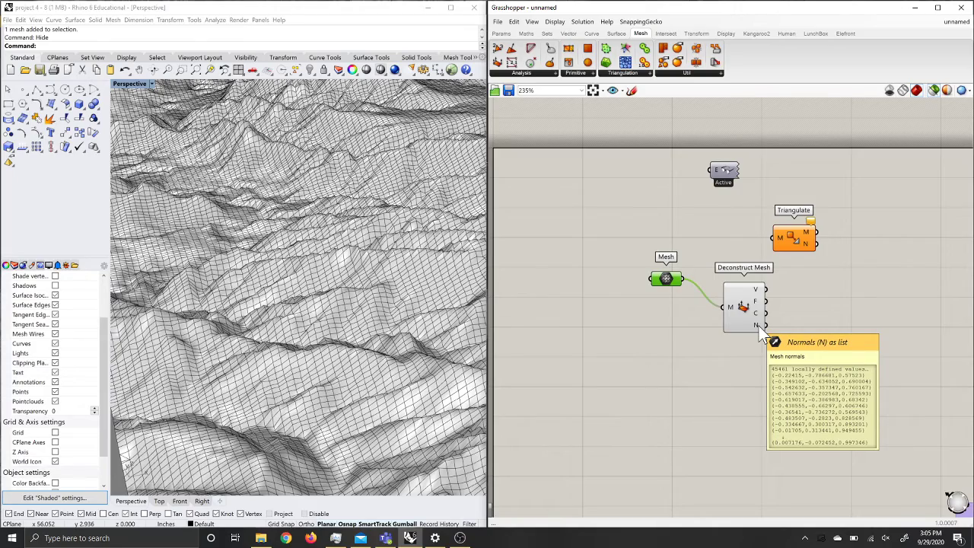
Enable backface colouring in the Shaded display settings, set the backface colour to Magenta and view the terrain's underside edges
scroll(363, 296, down, 5)
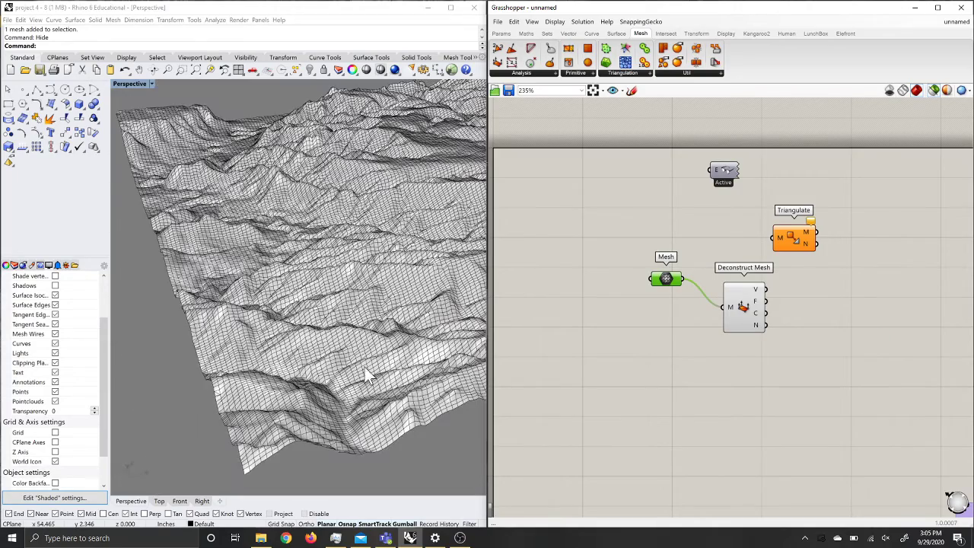
right_drag(364, 367, 350, 386)
click(391, 404)
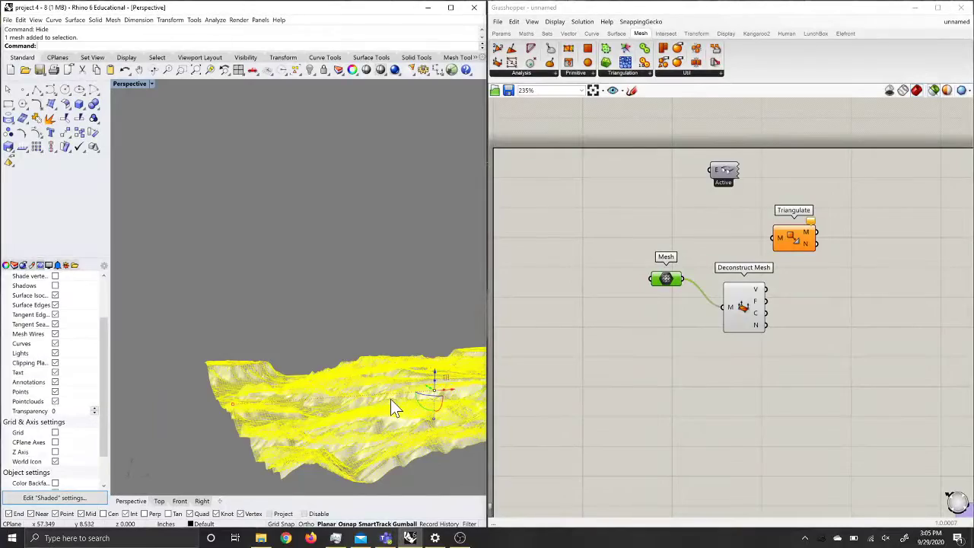
shift+right_drag(404, 416, 377, 335)
click(330, 277)
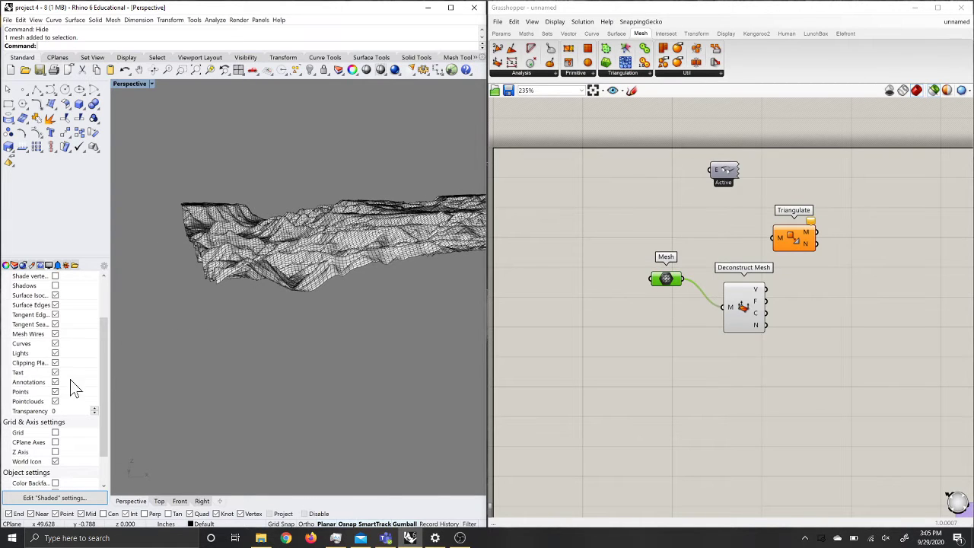
scroll(75, 422, down, 2)
click(55, 444)
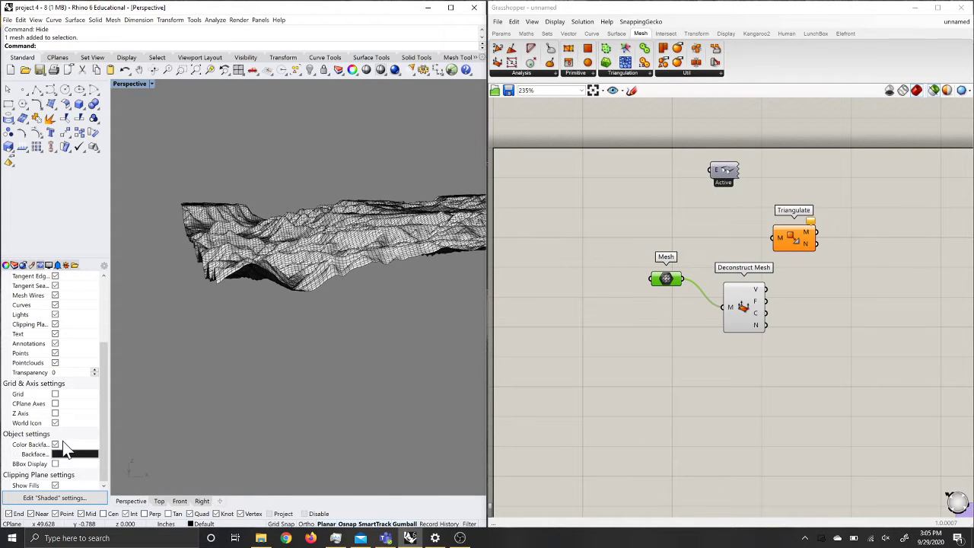
click(72, 454)
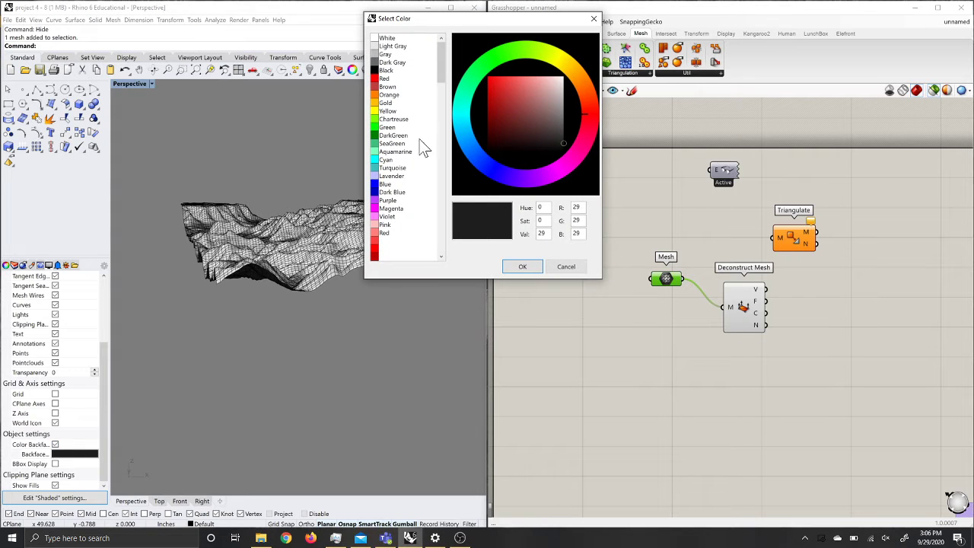
click(391, 209)
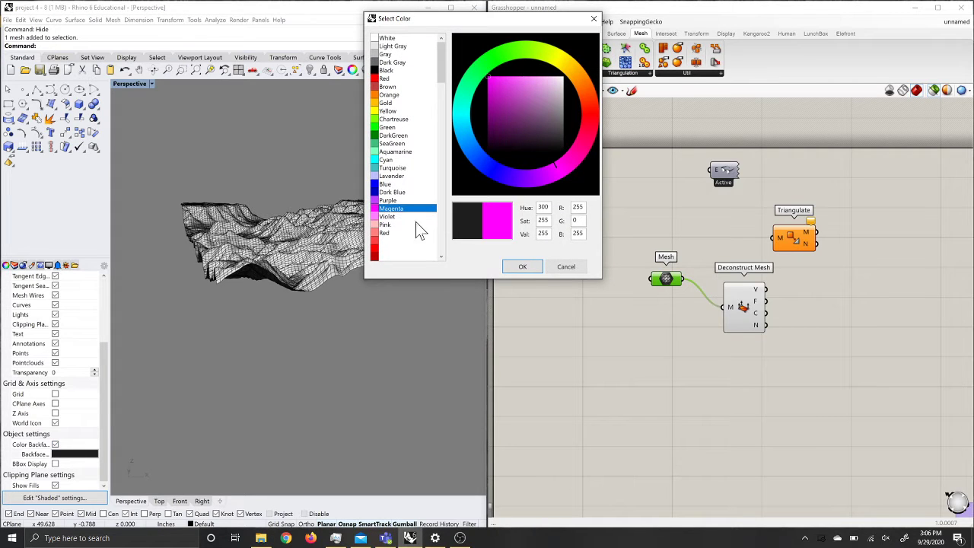
click(522, 266)
right_drag(446, 274, 305, 265)
scroll(293, 271, up, 5)
right_drag(226, 361, 262, 302)
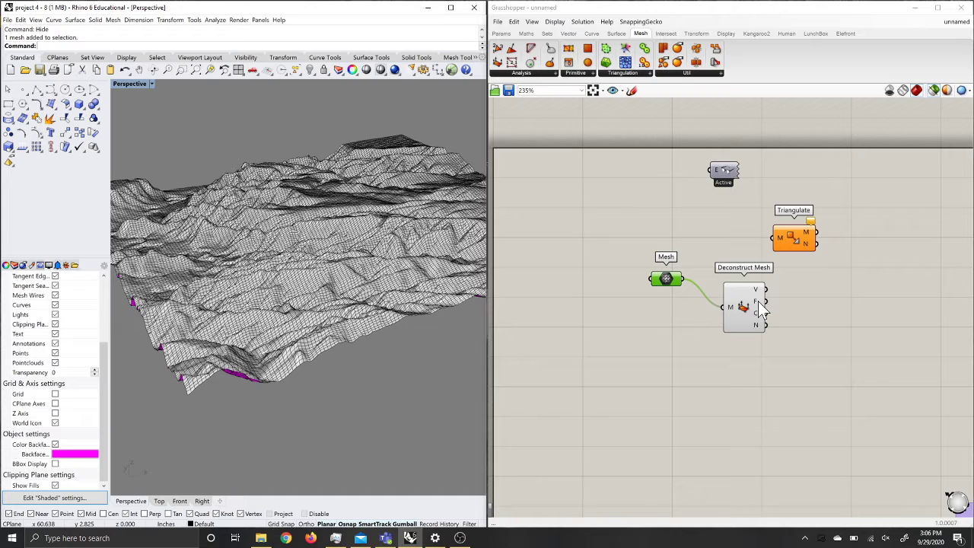
Wire the Mesh parameter into Triangulate, and feed Triangulate's mesh output to Deconstruct Mesh, repositioned below and beside it, in place of the original mesh
mouse_move(759, 306)
scroll(438, 295, down, 5)
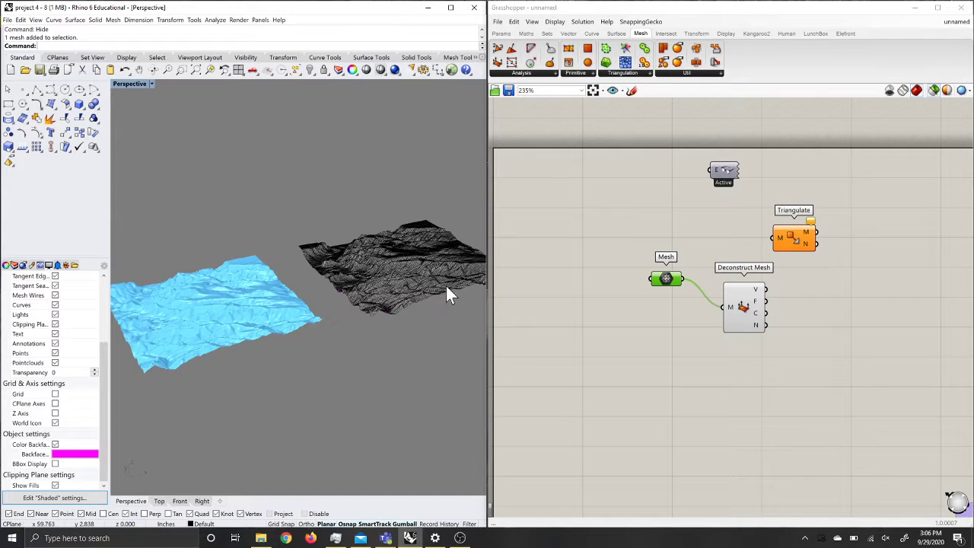
scroll(229, 340, up, 5)
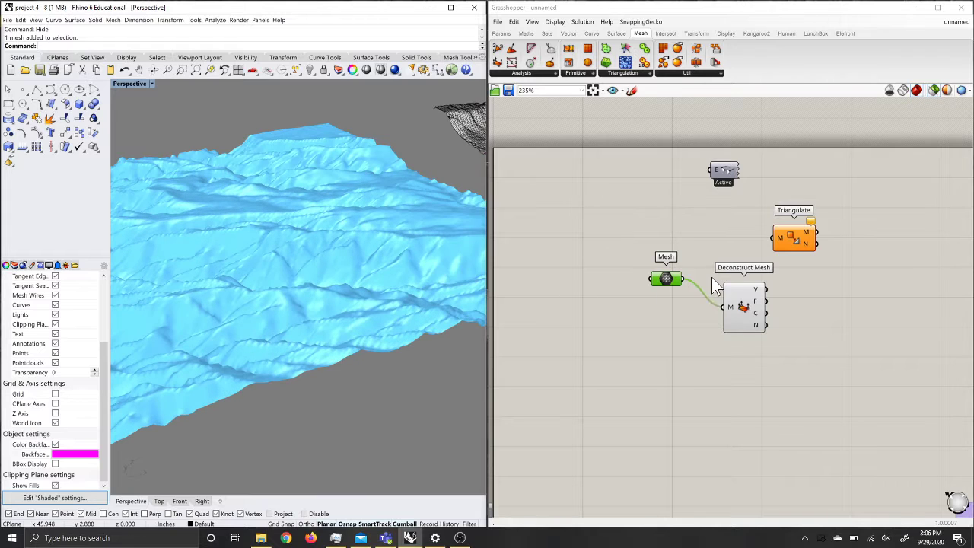
drag(684, 279, 773, 239)
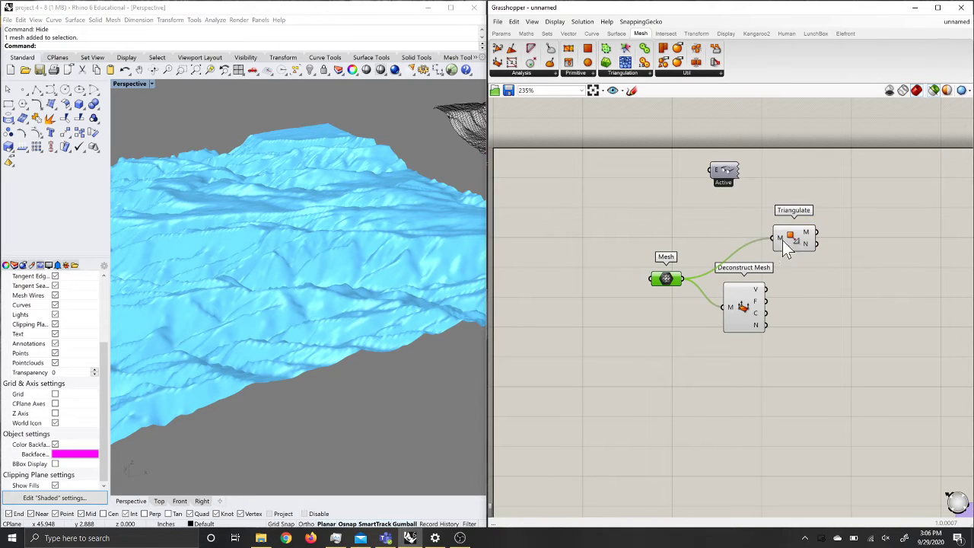
mouse_move(811, 232)
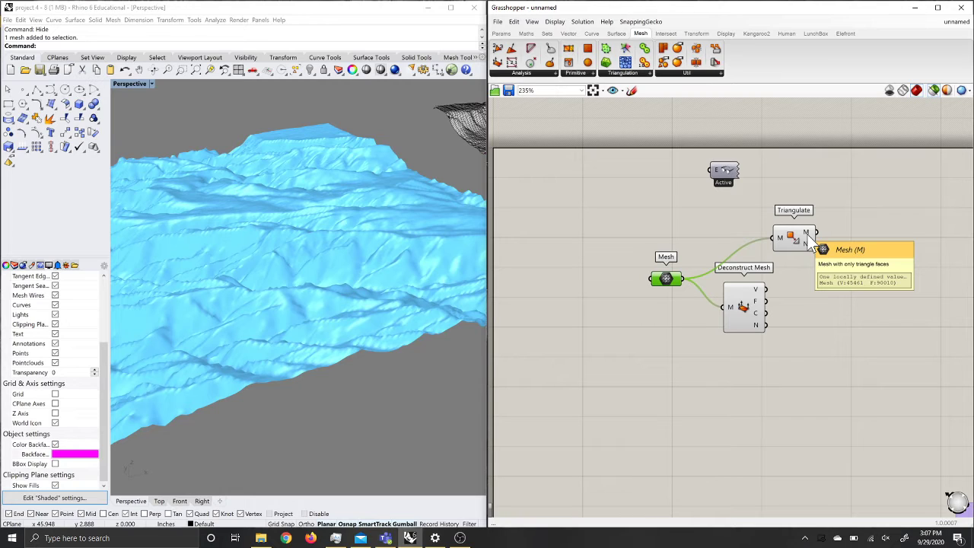
mouse_move(813, 237)
mouse_down()
mouse_move(825, 238)
mouse_move(753, 312)
mouse_move(731, 318)
mouse_move(841, 295)
mouse_up()
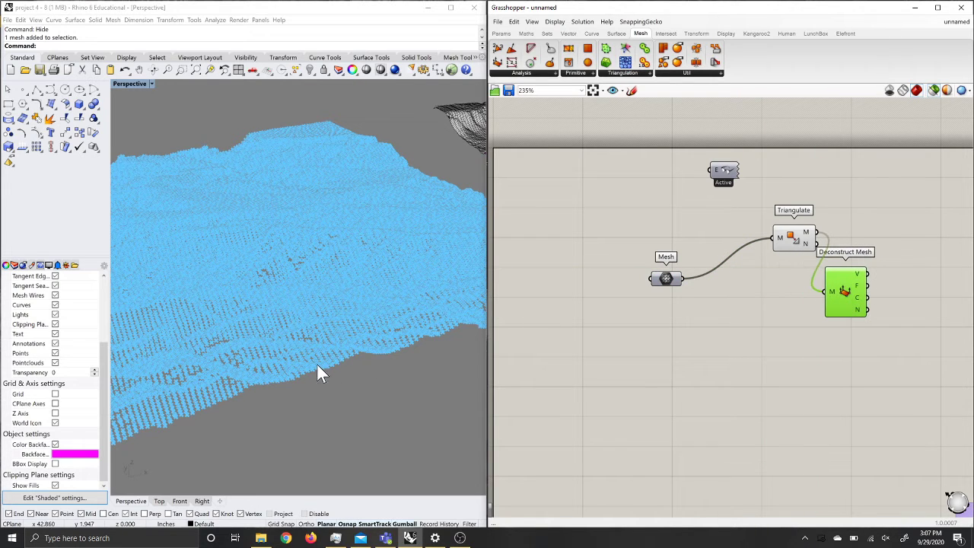
scroll(309, 344, up, 3)
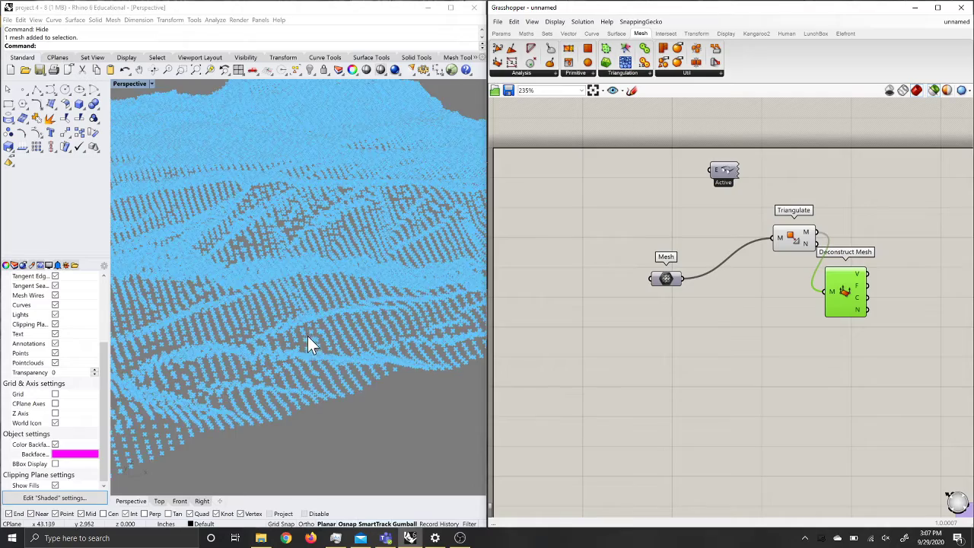
right_drag(308, 344, 343, 355)
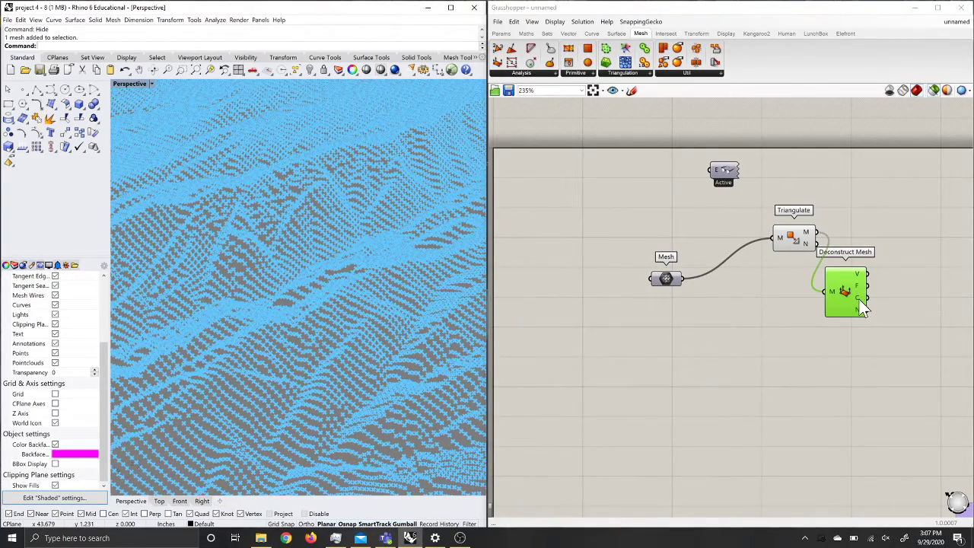
Add a Face Boundaries component beside Triangulate and wire the triangulated mesh output into its mesh input
click(732, 335)
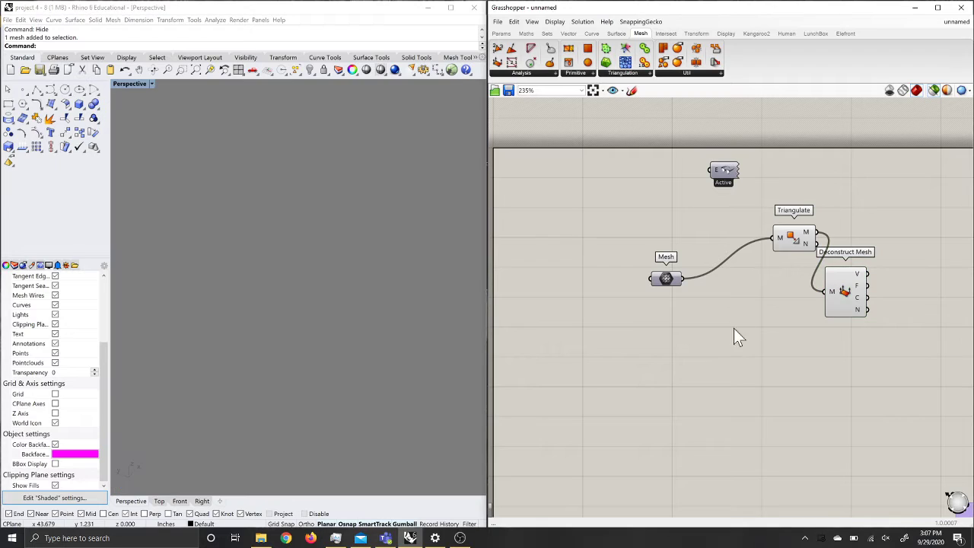
click(802, 241)
scroll(830, 308, down, 2)
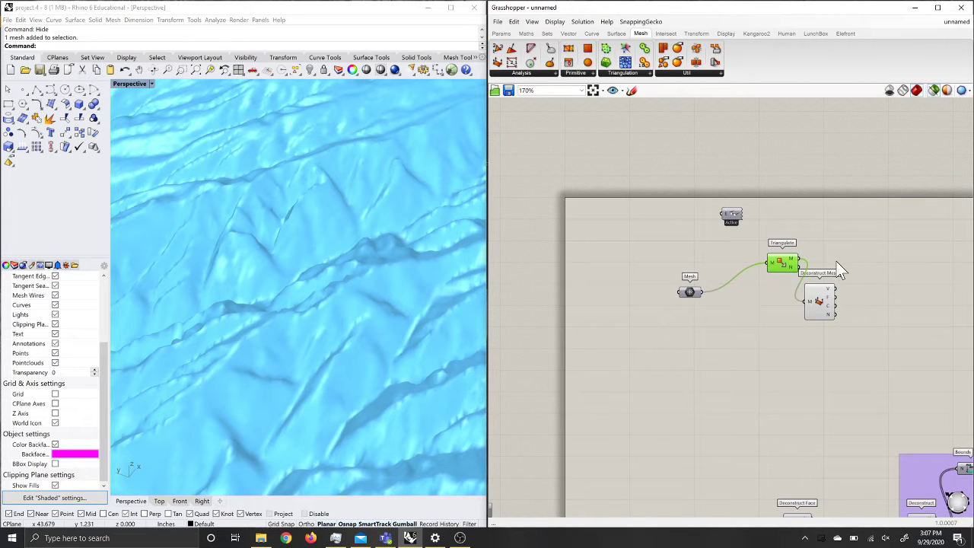
scroll(836, 264, up, 2)
double_click(836, 259)
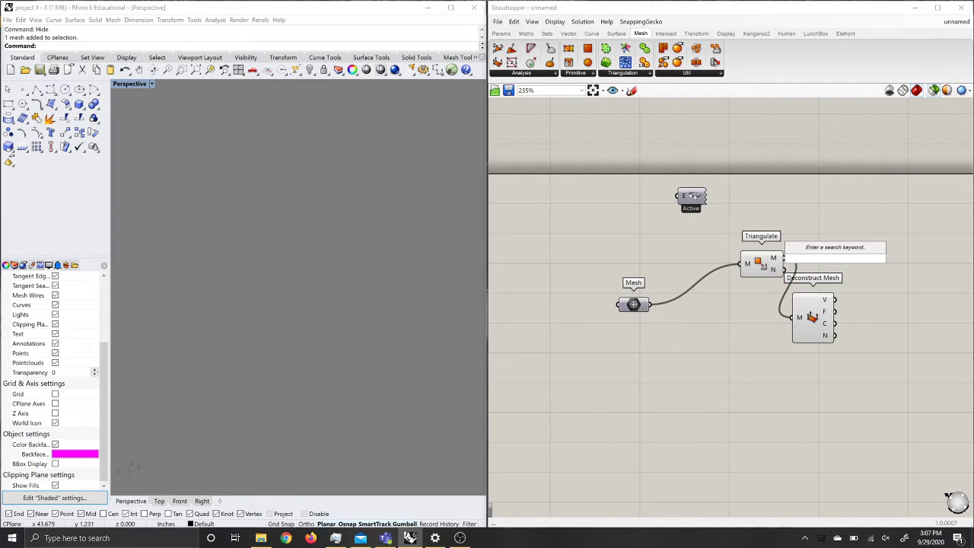
text(mesh)
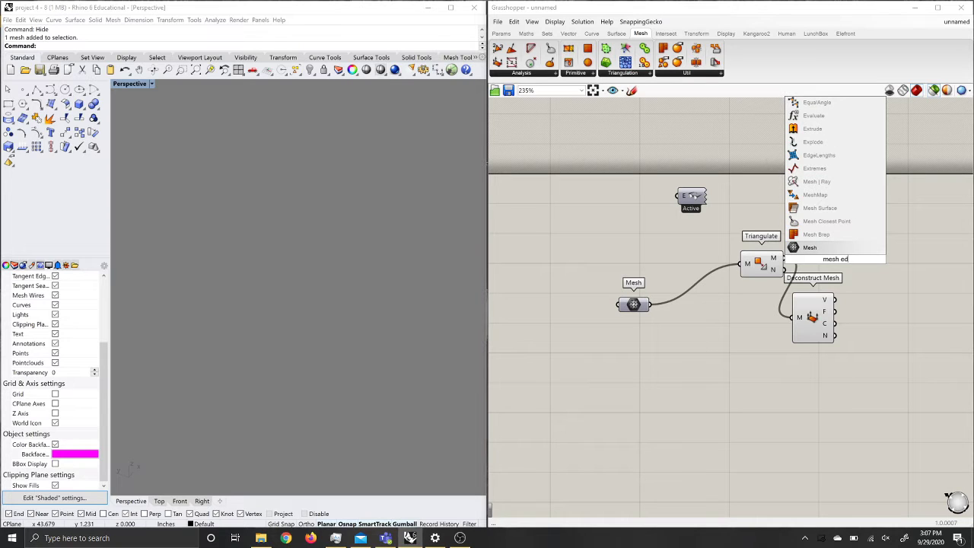
text( fac)
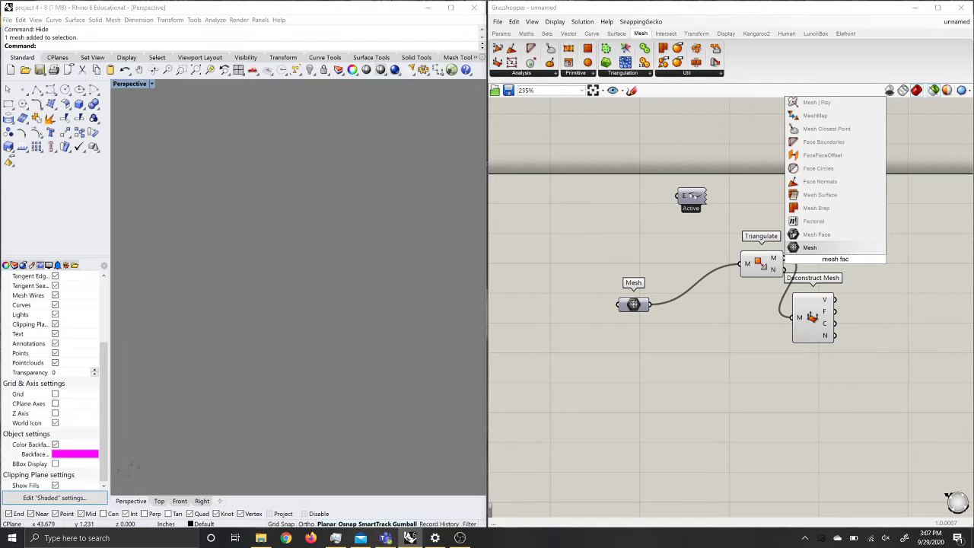
text(e)
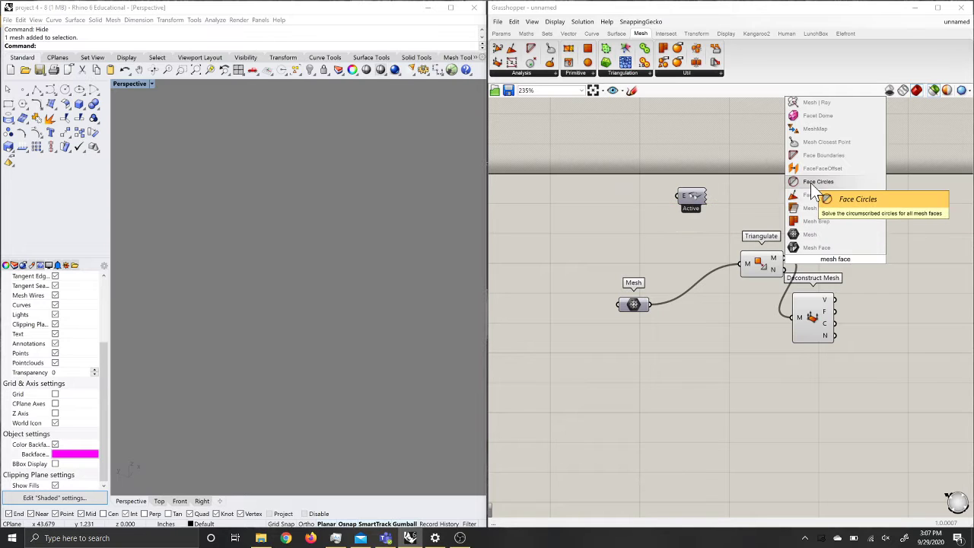
click(813, 155)
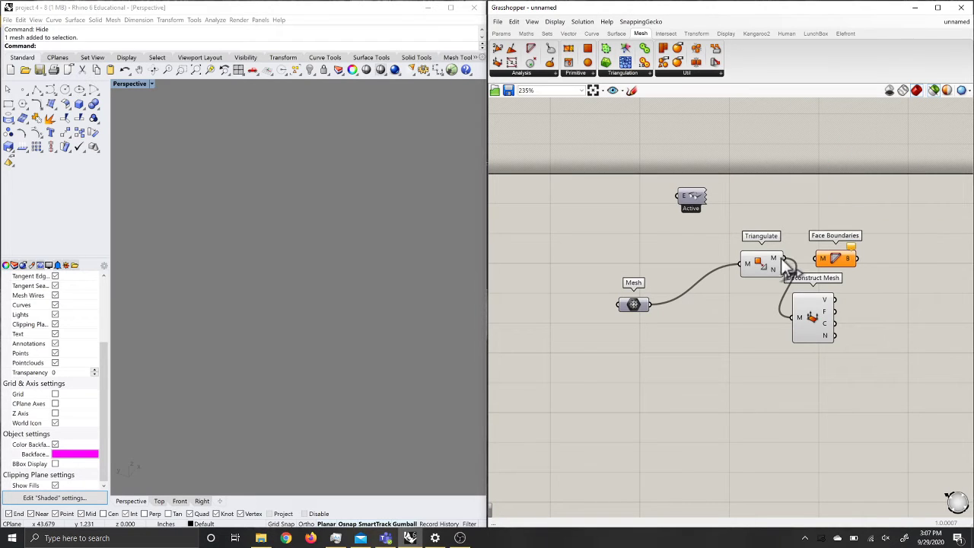
drag(783, 262, 834, 259)
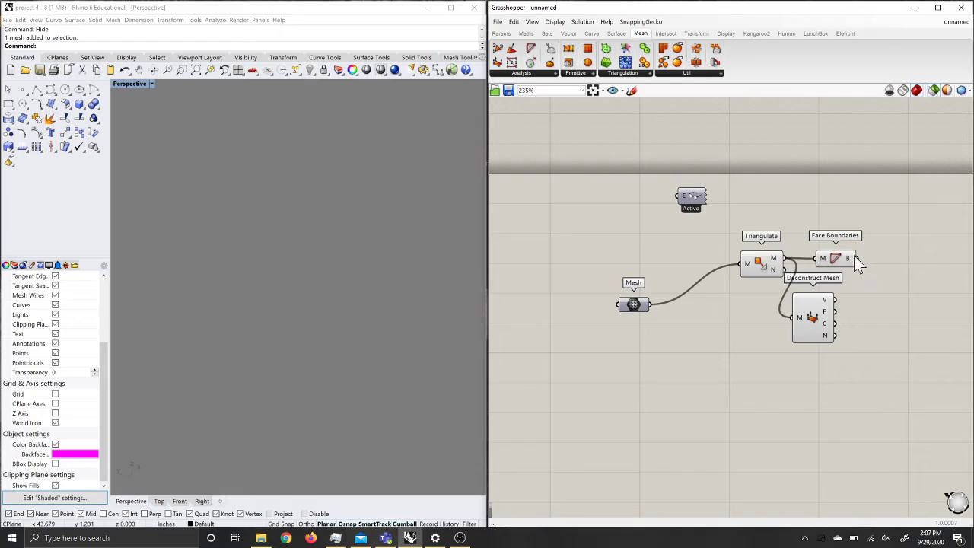
Preview the Face Boundaries output, comparing edges from the original Mesh parameter with those from the triangulated mesh
click(837, 258)
right_drag(372, 391, 384, 399)
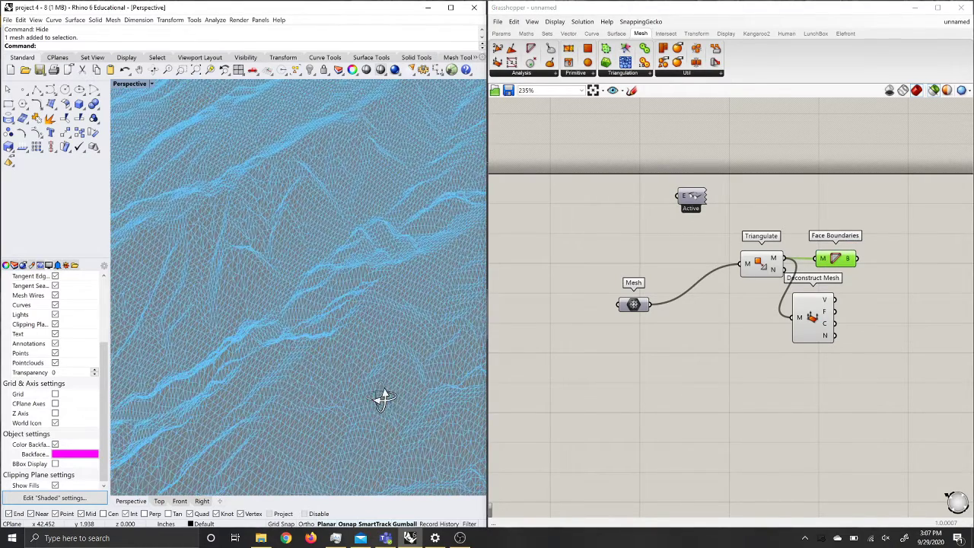
drag(645, 304, 814, 259)
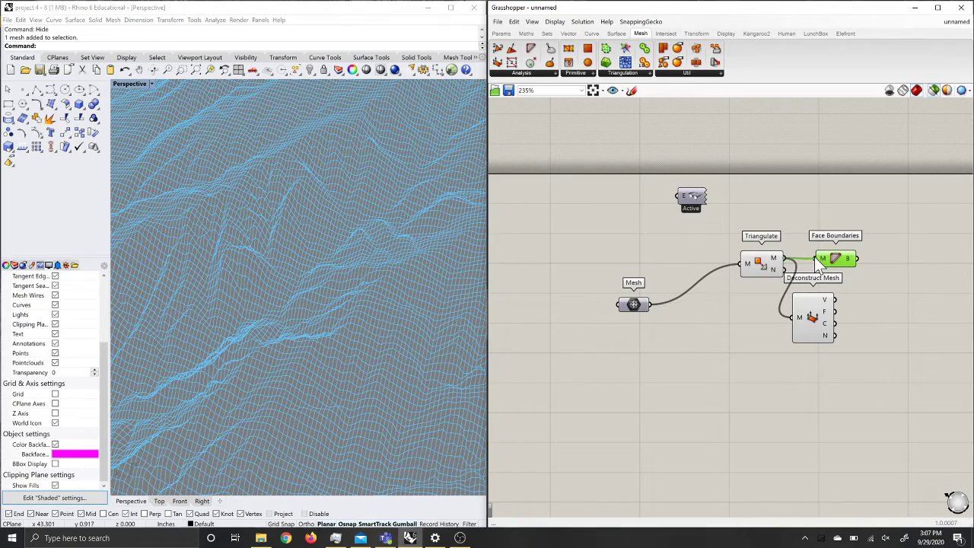
scroll(308, 420, up, 3)
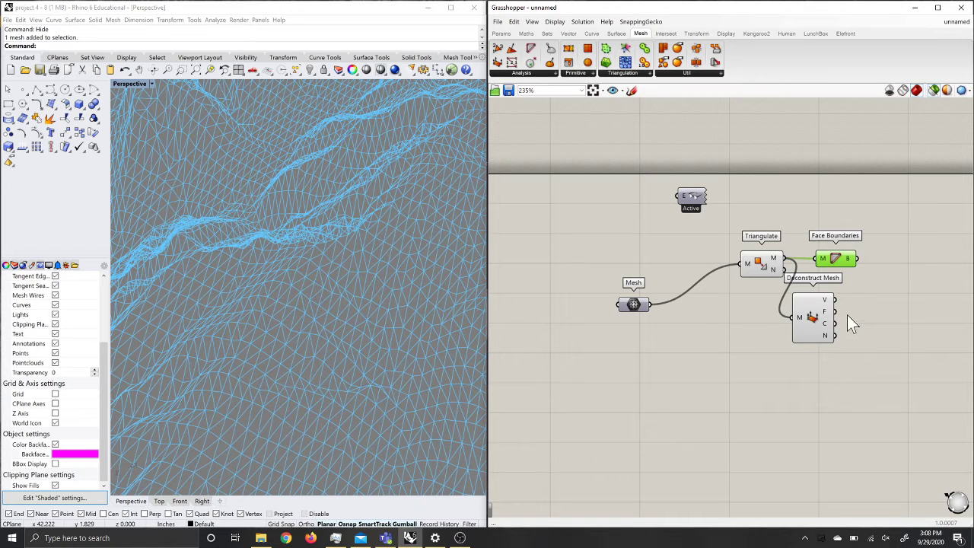
Add a Quadrangulate component beyond Face Boundaries and wire the boundaries output into its mesh input
double_click(770, 323)
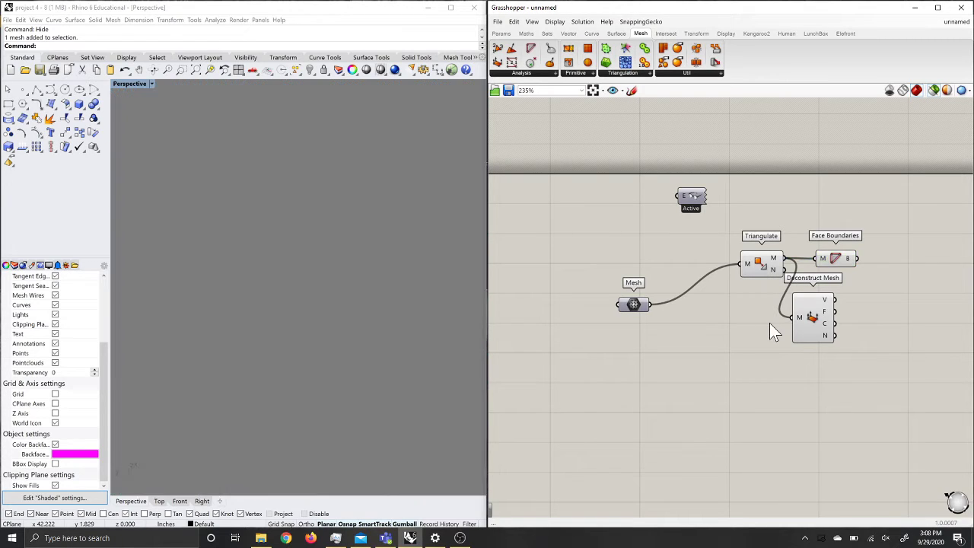
text(qu)
key(Return)
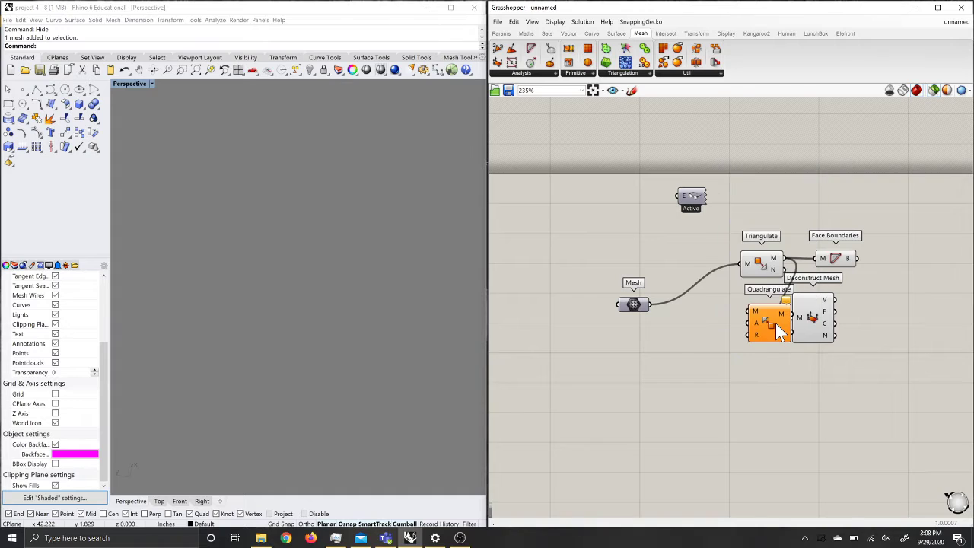
drag(775, 322, 937, 292)
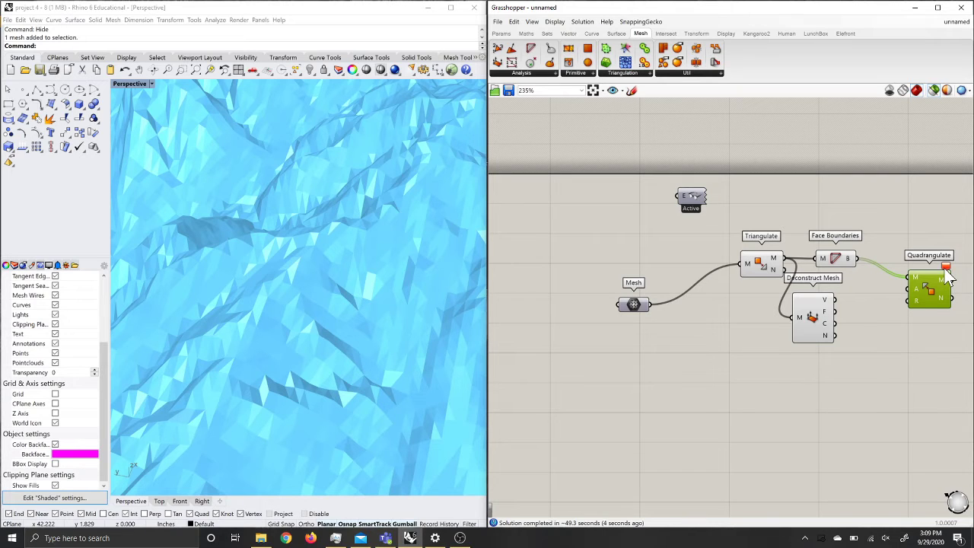
Feed Triangulate's mesh output to Quadrangulate in place of the face boundaries, raise Face Boundaries above that wire, and bring Quadrangulate closer to Triangulate
mouse_move(947, 274)
drag(783, 259, 924, 282)
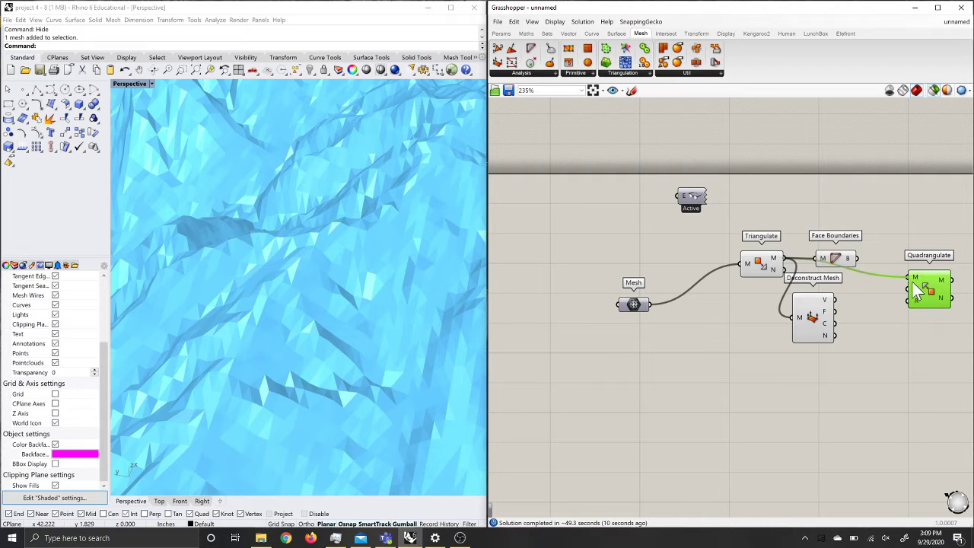
drag(838, 265, 848, 251)
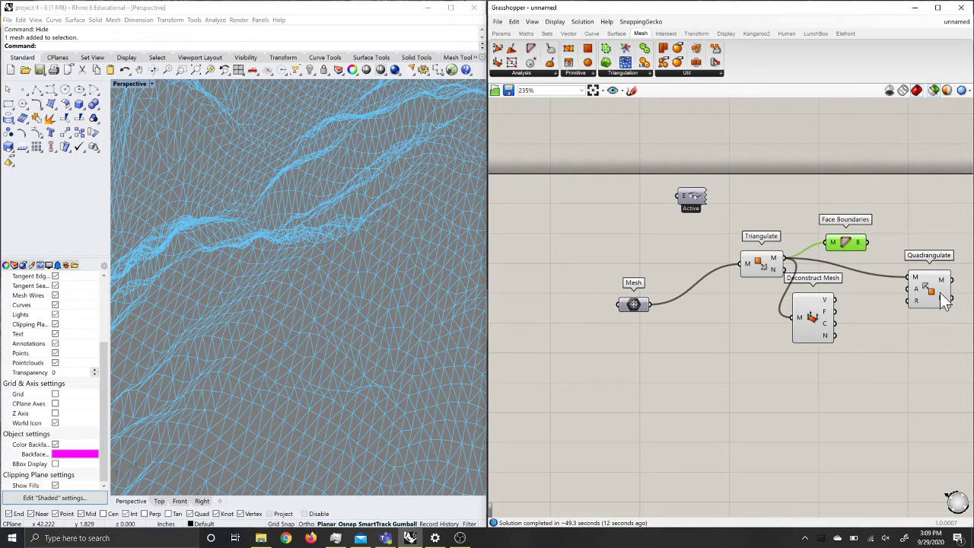
drag(945, 282, 910, 287)
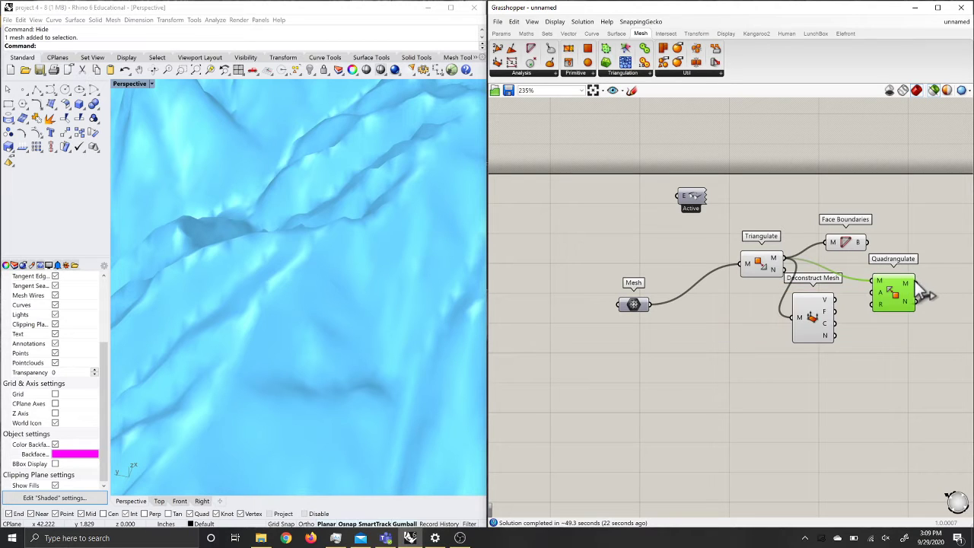
Move Face Boundaries beyond Quadrangulate, supply it with the quadrangulated mesh, and inspect the resulting edges and Quadrangulate's angle and ratio inputs
drag(918, 283, 935, 239)
right_drag(372, 356, 339, 281)
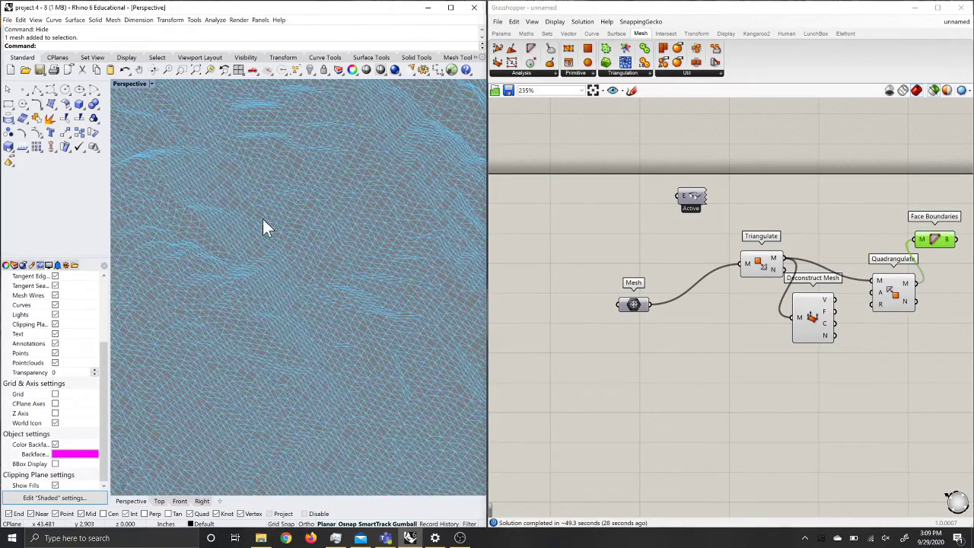
scroll(263, 221, up, 5)
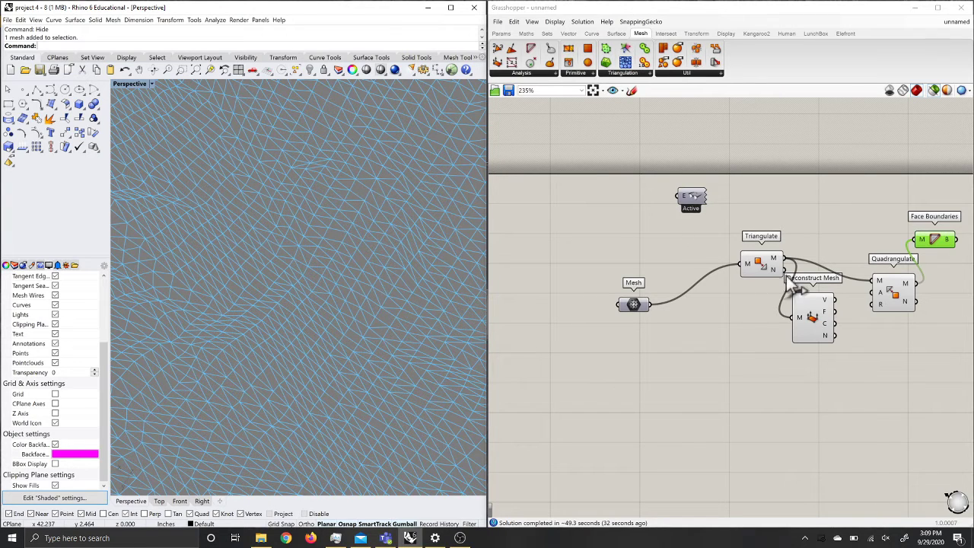
mouse_move(877, 310)
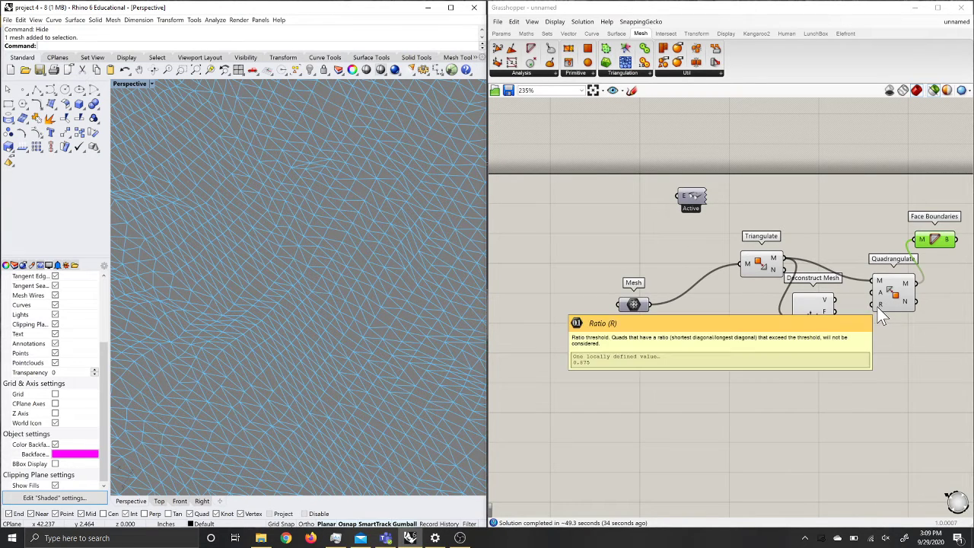
mouse_move(878, 292)
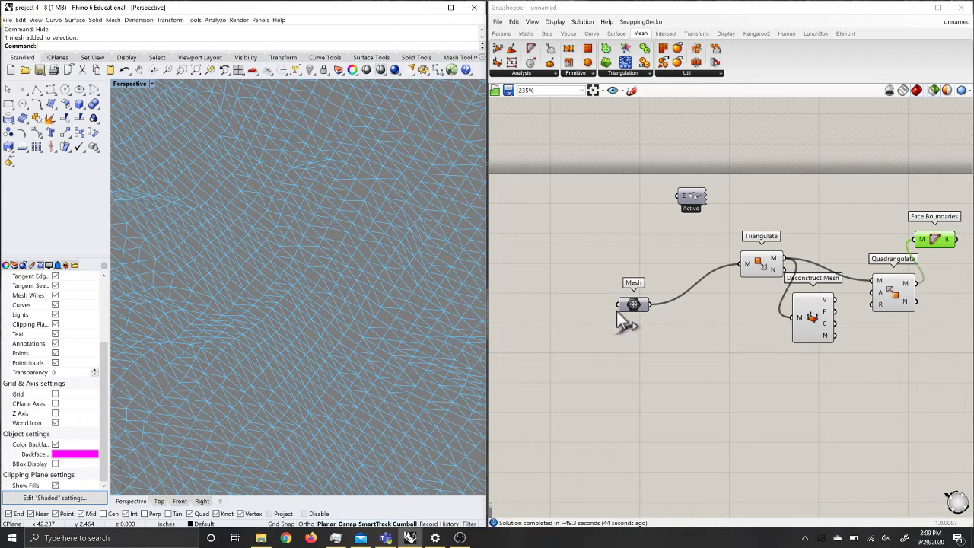
mouse_move(623, 310)
scroll(677, 335, down, 2)
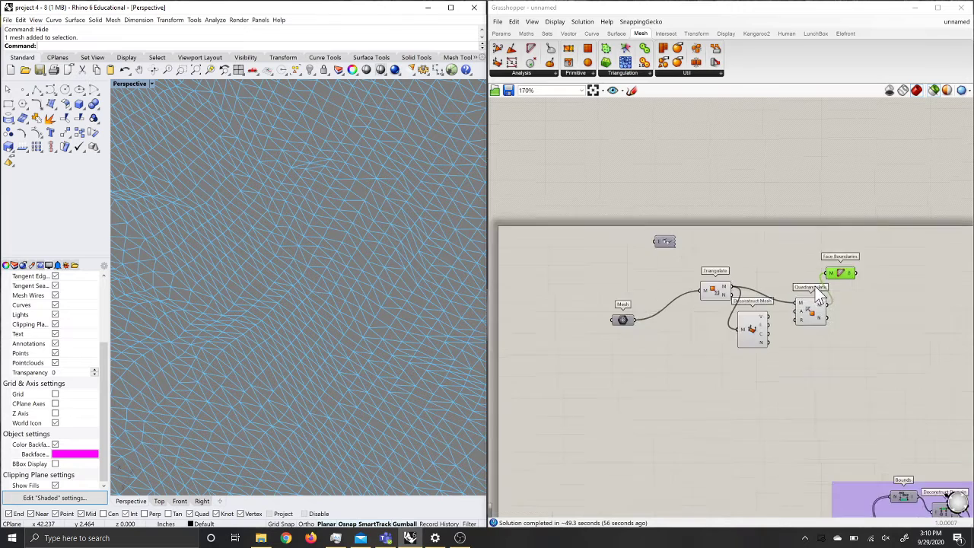
scroll(837, 289, up, 2)
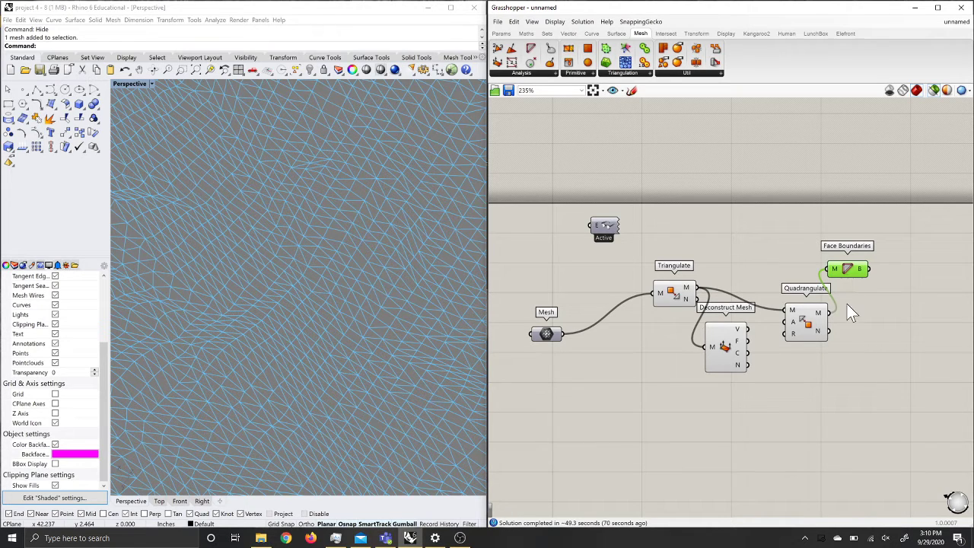
click(907, 259)
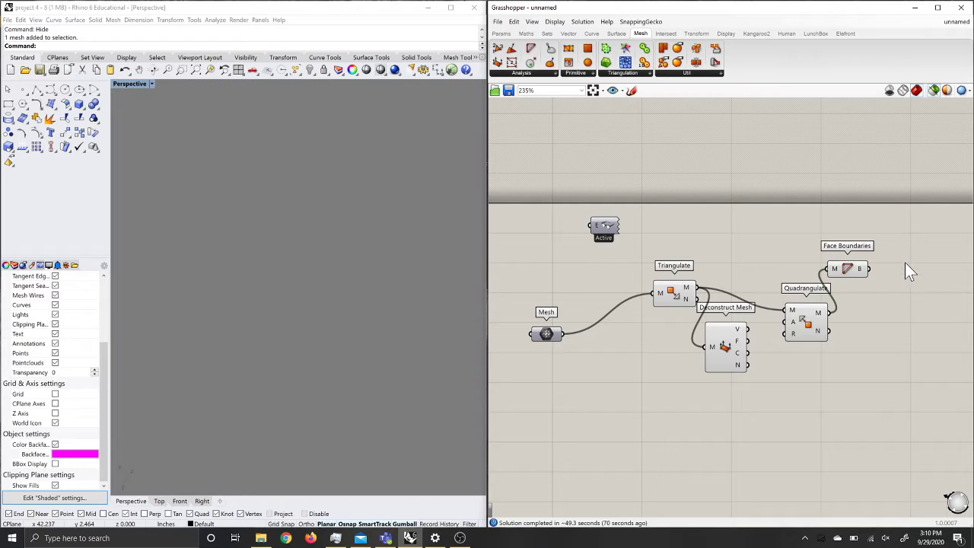
Examine the existing mesh analysis definition below, previewing its Mesh parameter and the vertices from its Deconstruct Mesh component
scroll(904, 255, down, 5)
scroll(639, 371, down, 3)
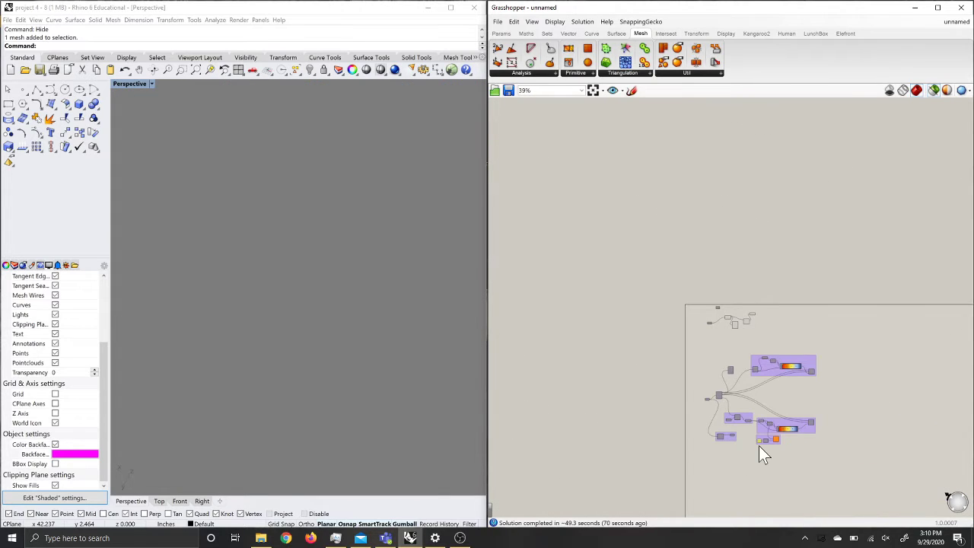
scroll(758, 447, up, 3)
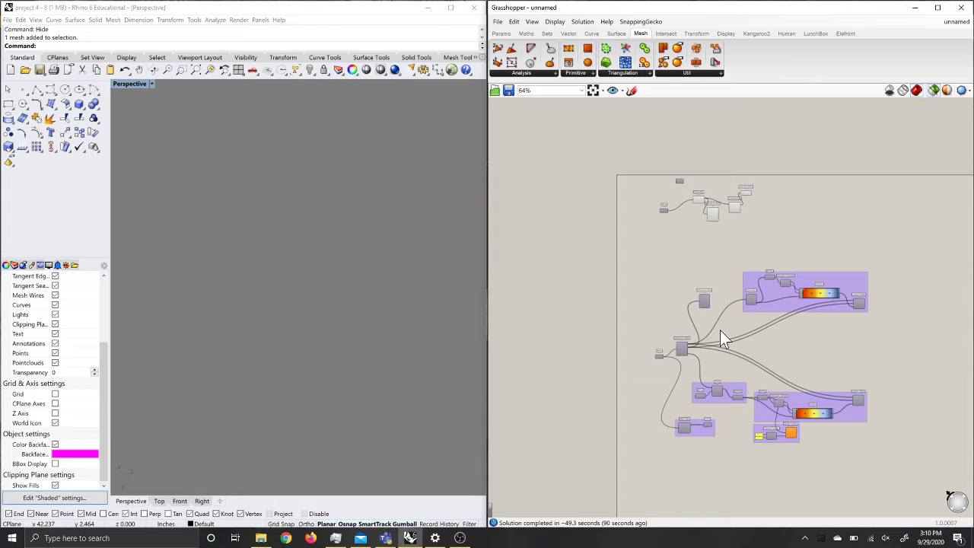
scroll(652, 371, up, 4)
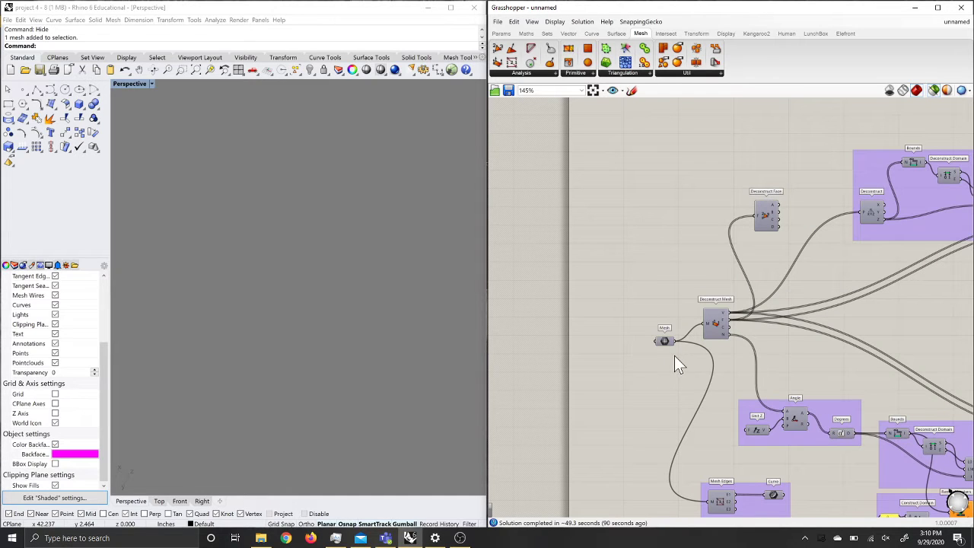
click(663, 343)
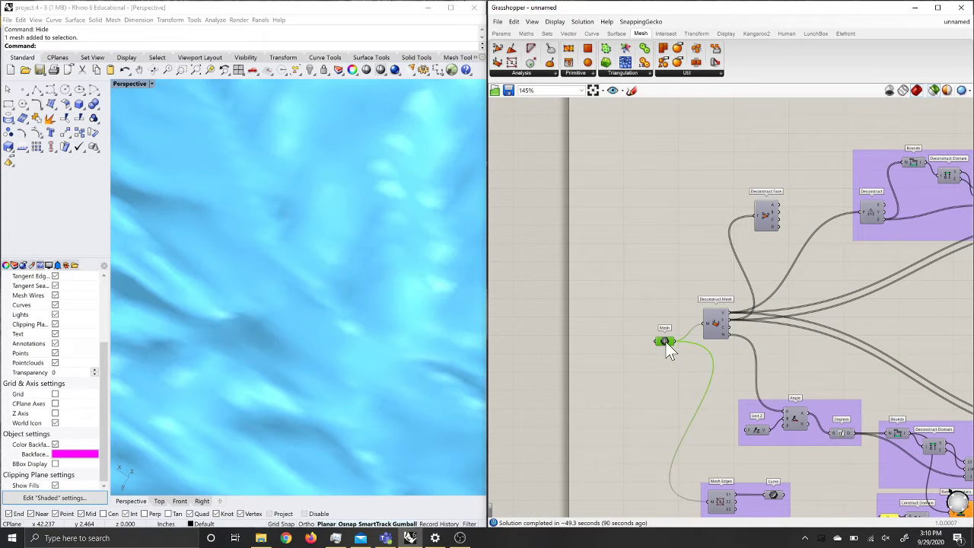
click(712, 326)
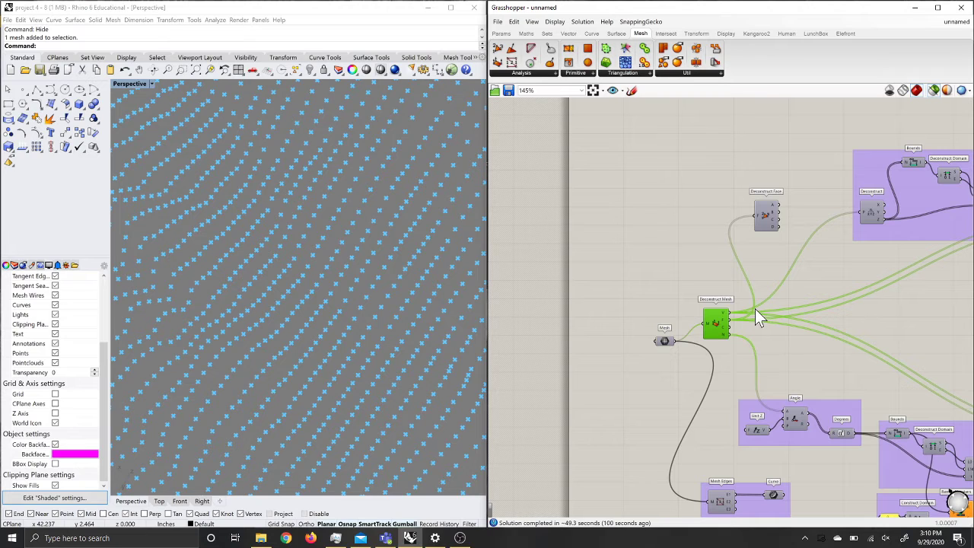
scroll(653, 327, down, 3)
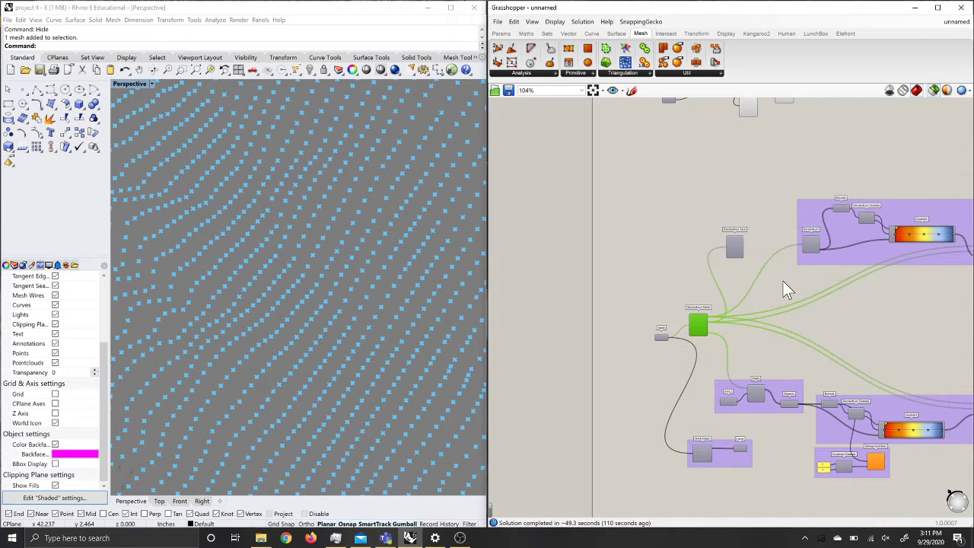
scroll(813, 251, up, 4)
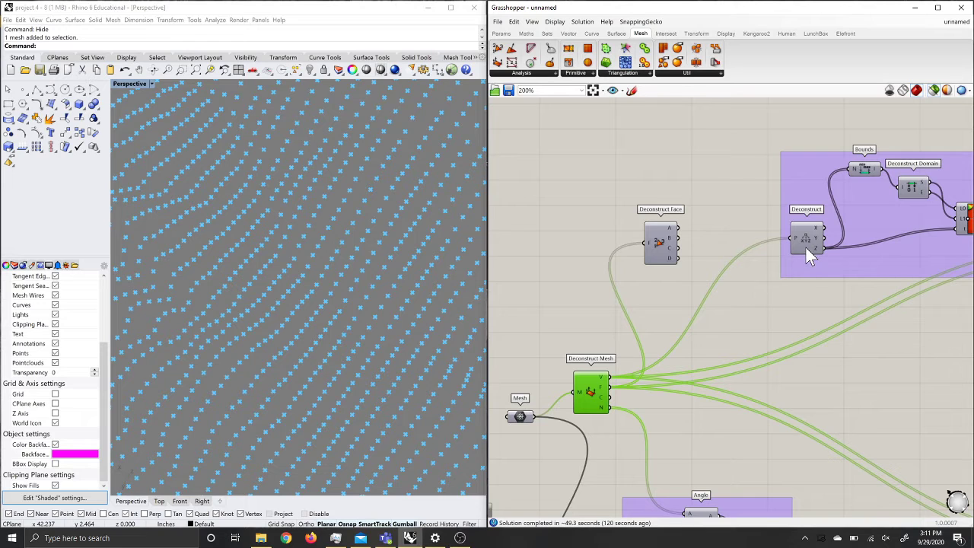
Trace how the vertices' Z values pass through Bounds and Deconstruct Domain into the Gradient's limits and parameter in the elevation group
mouse_move(603, 379)
mouse_move(818, 248)
scroll(628, 301, down, 4)
scroll(760, 265, up, 3)
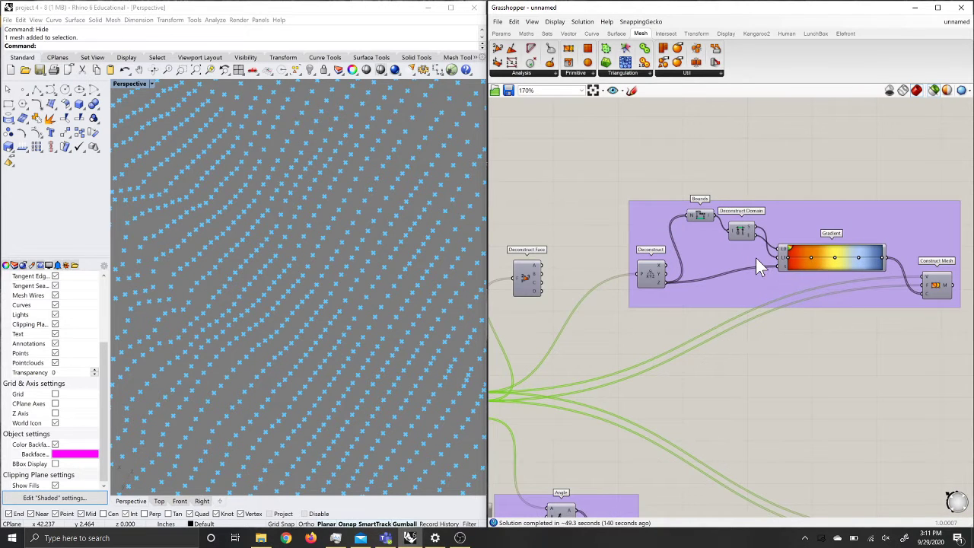
scroll(745, 263, up, 2)
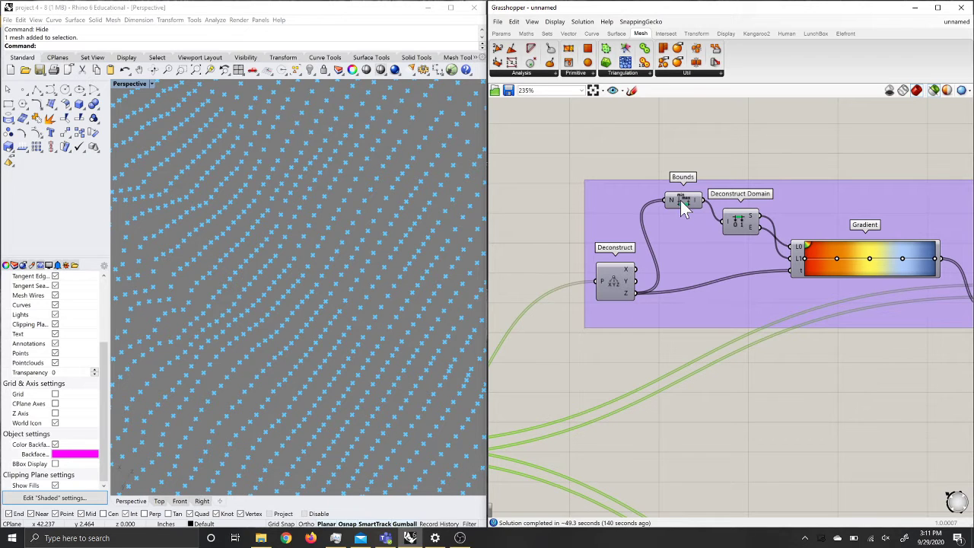
mouse_move(673, 203)
mouse_move(627, 295)
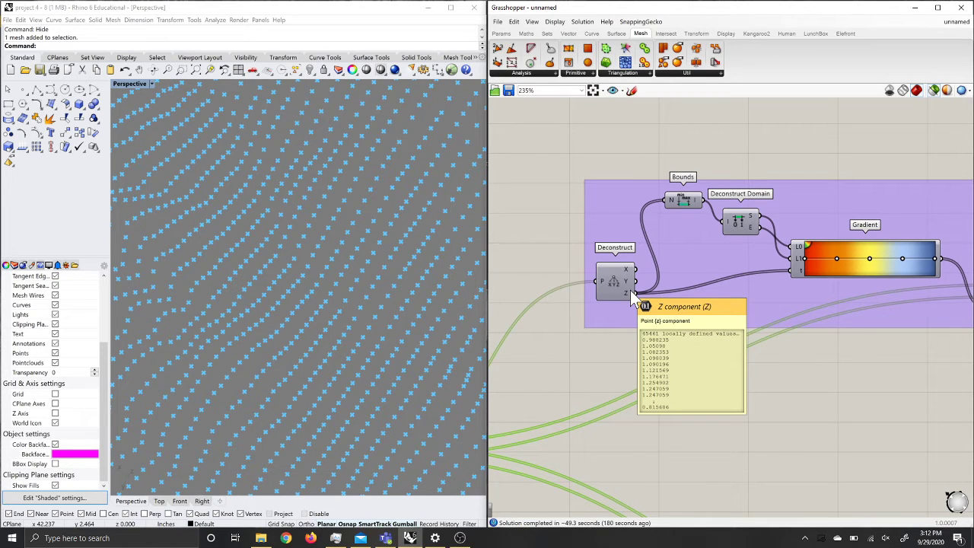
mouse_move(804, 279)
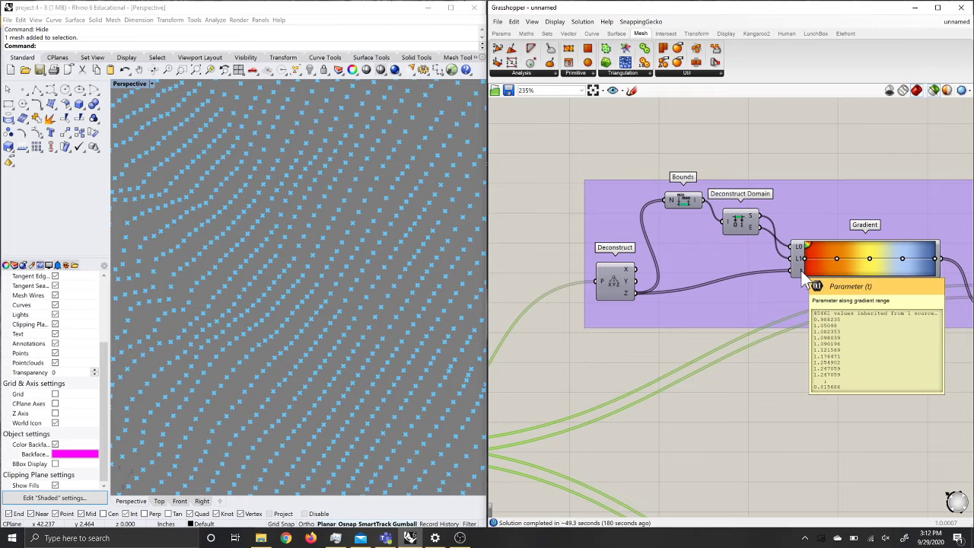
Preview the elevation group's Construct Mesh output and examine the gradient-coloured terrain from the side, above and in perspective
scroll(510, 351, down, 3)
scroll(661, 319, up, 3)
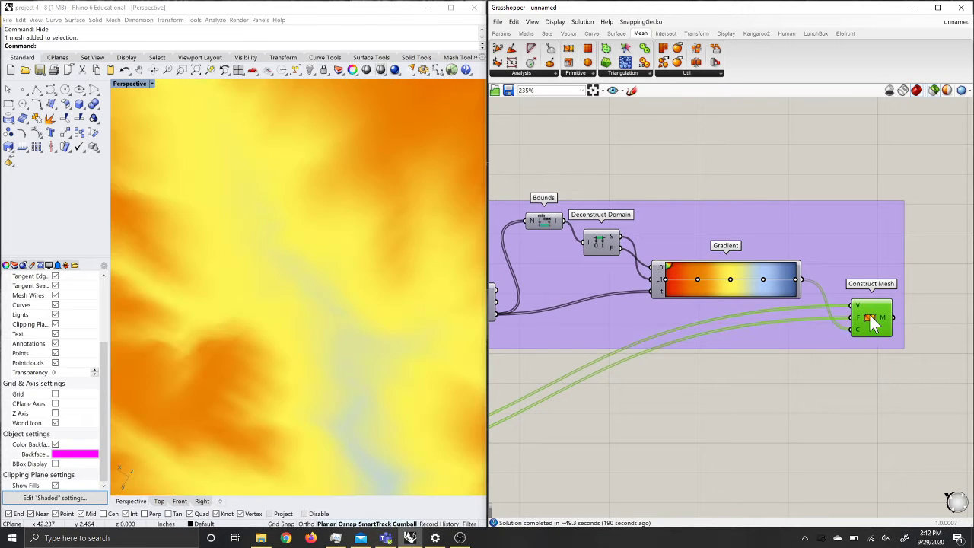
scroll(340, 339, down, 5)
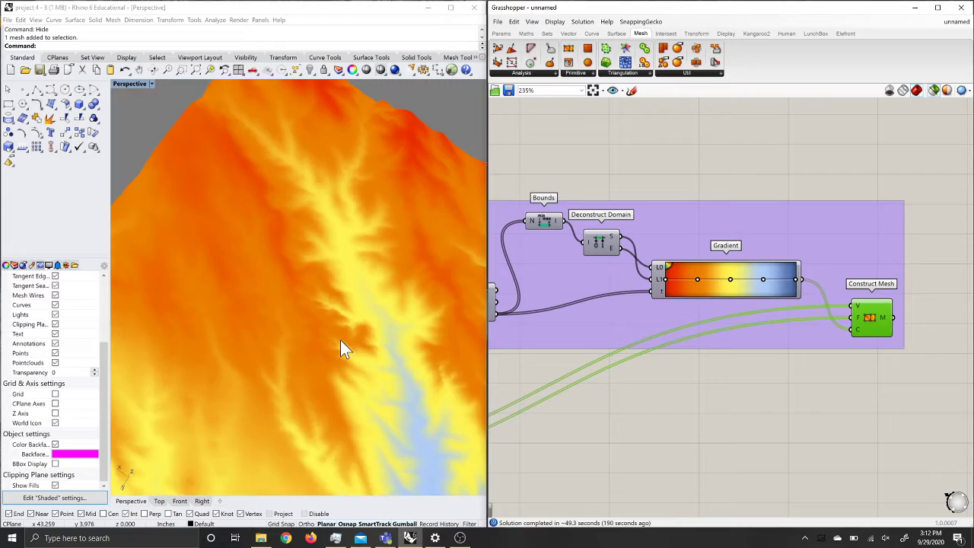
right_drag(341, 338, 295, 346)
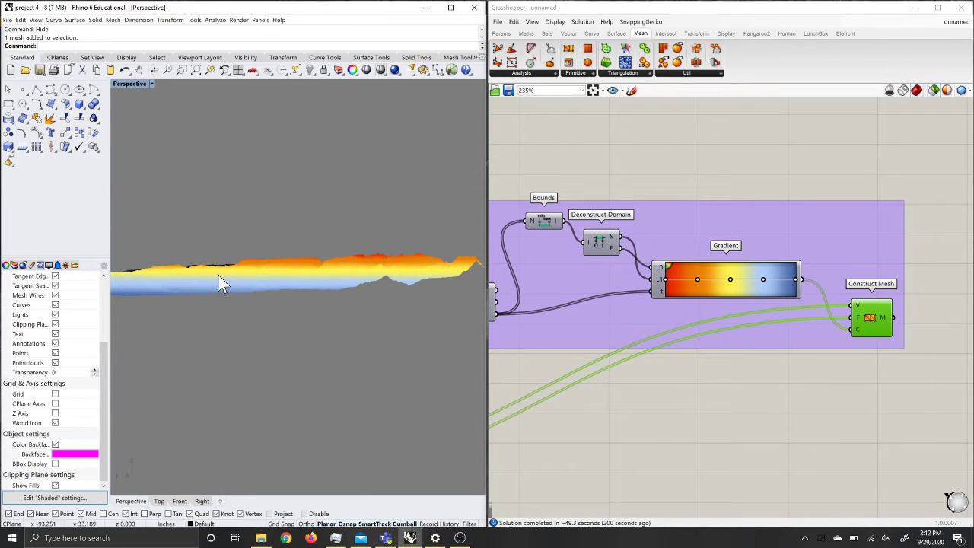
right_drag(422, 236, 394, 265)
scroll(433, 273, down, 2)
scroll(358, 305, up, 4)
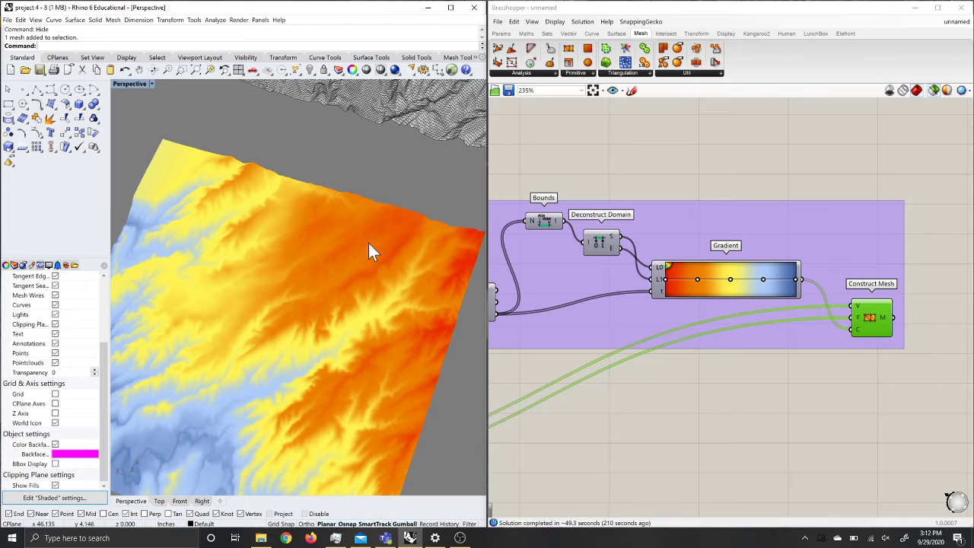
scroll(392, 232, down, 2)
scroll(343, 311, up, 4)
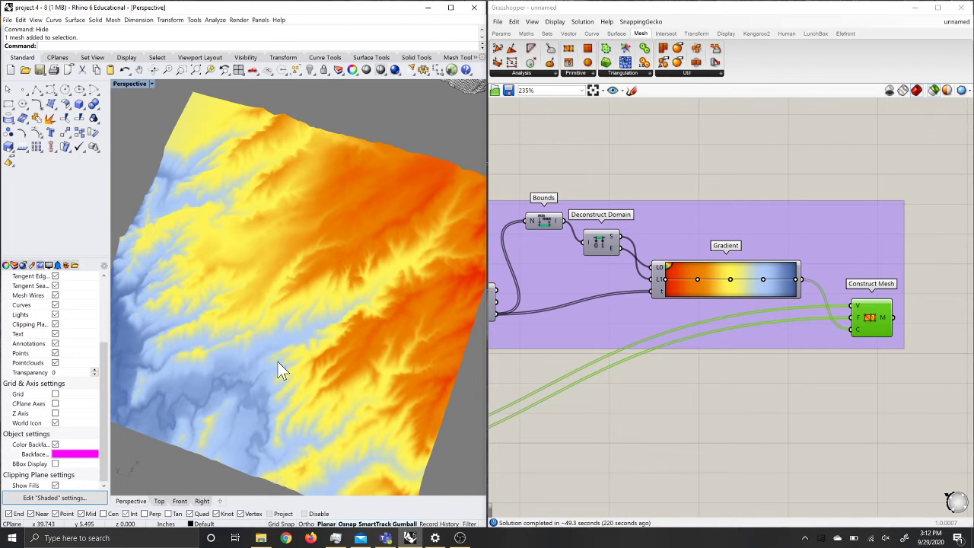
scroll(413, 278, down, 3)
scroll(345, 341, up, 4)
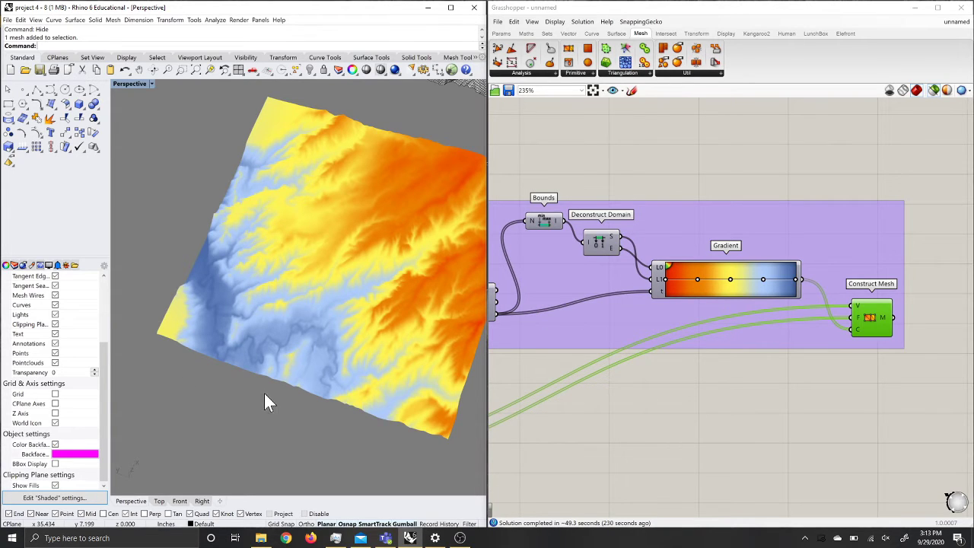
right_drag(264, 394, 194, 356)
scroll(193, 356, down, 6)
scroll(255, 350, up, 4)
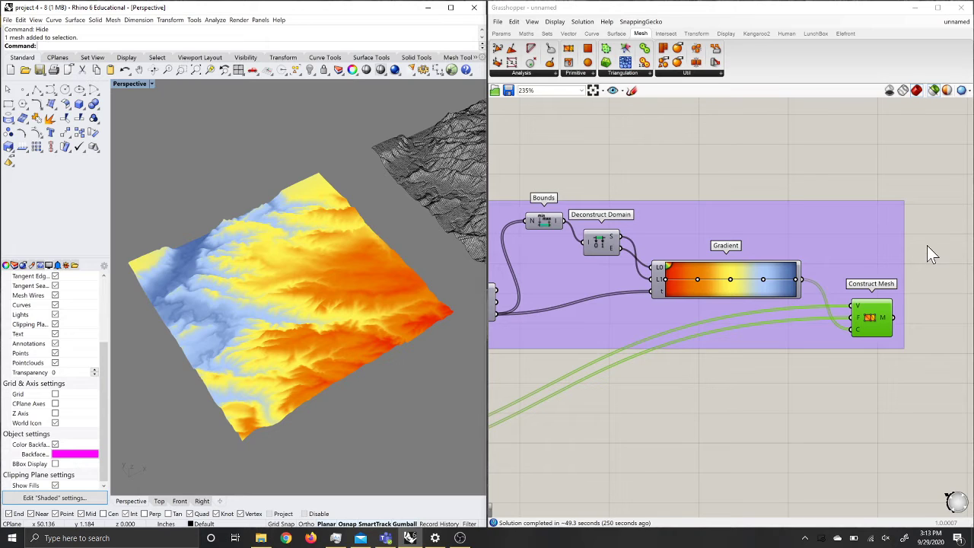
Review how Deconstruct Mesh's vertices and faces and the elevation Gradient's colours feed the Construct Mesh component
scroll(930, 243, down, 1)
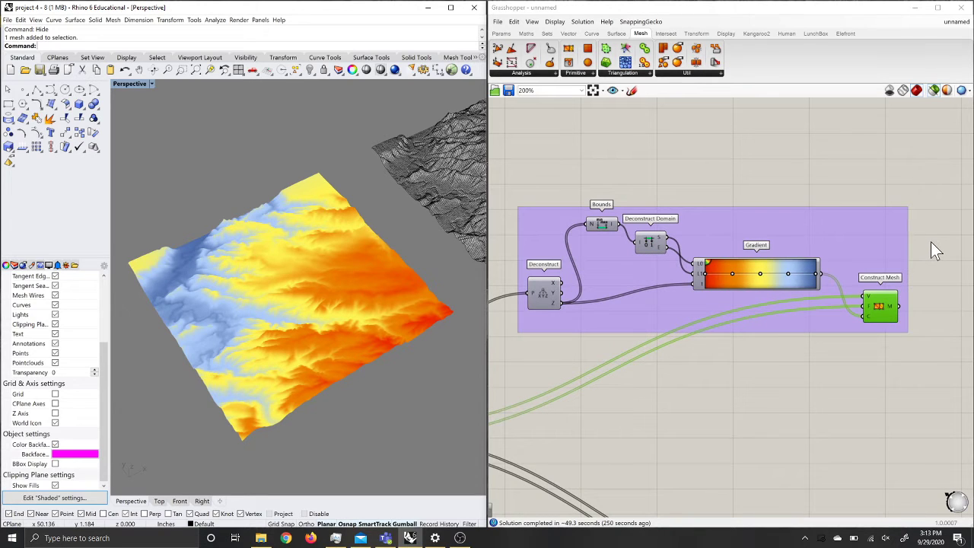
scroll(933, 236, down, 2)
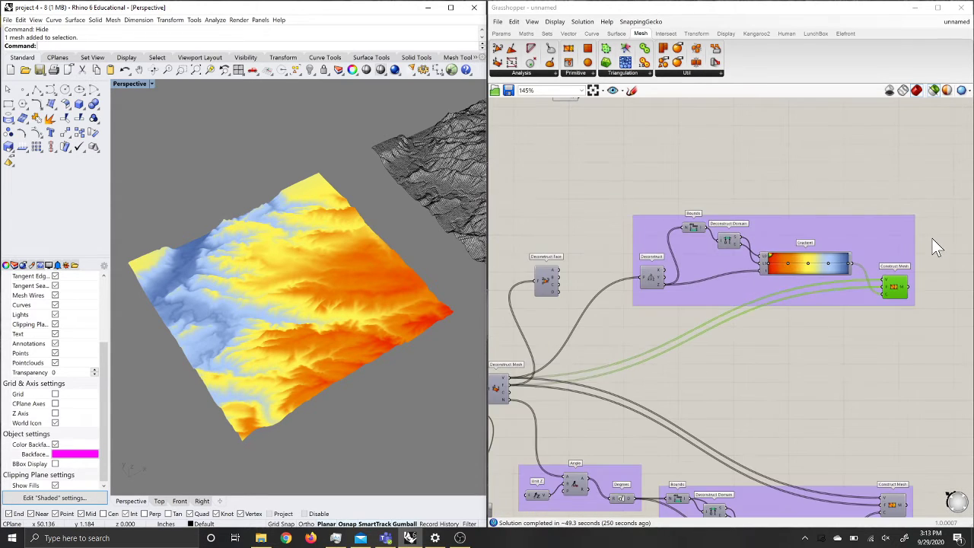
click(496, 387)
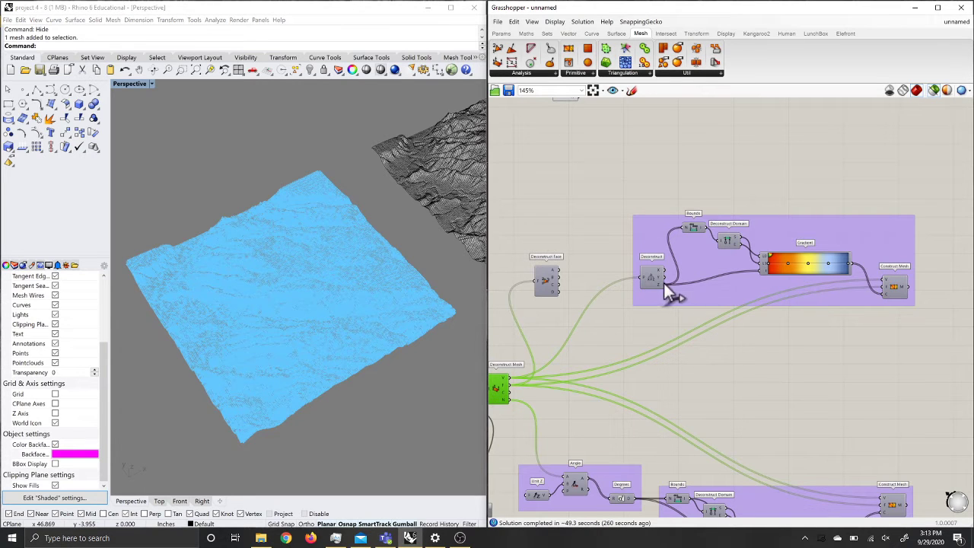
mouse_move(659, 285)
mouse_move(885, 297)
Examine the slope analysis group, tracing how Deconstruct Mesh's normals and Unit Z feed the Angle and Degrees components
scroll(900, 186, down, 4)
scroll(819, 304, up, 1)
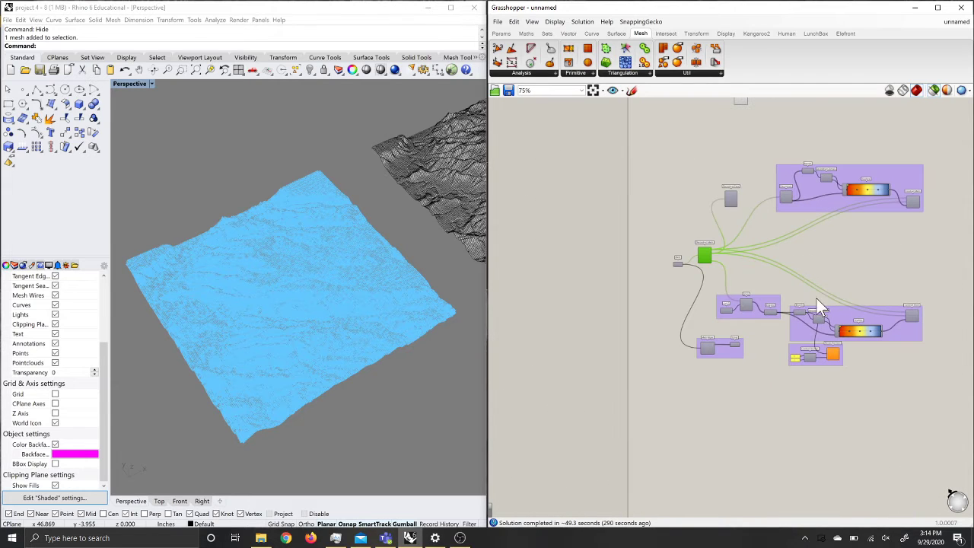
scroll(757, 359, up, 2)
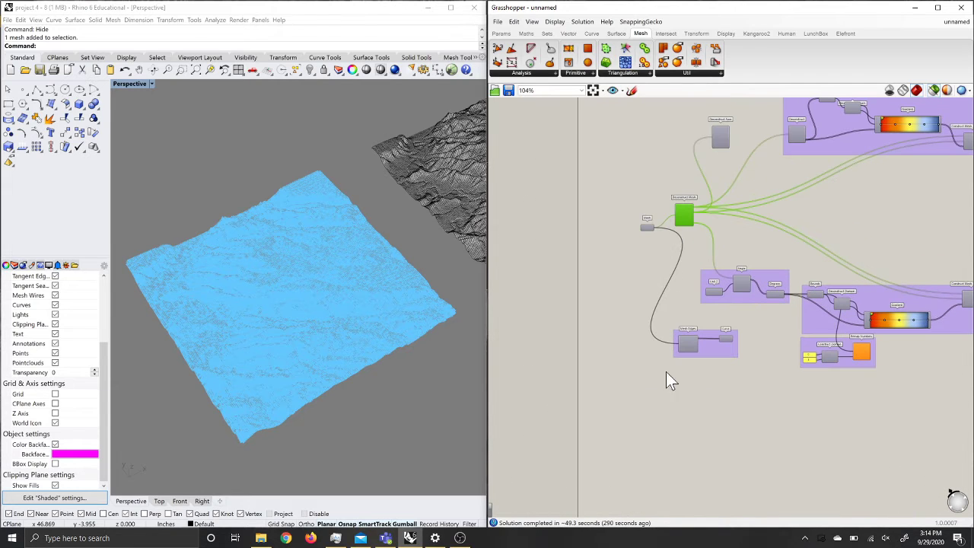
scroll(531, 371, down, 2)
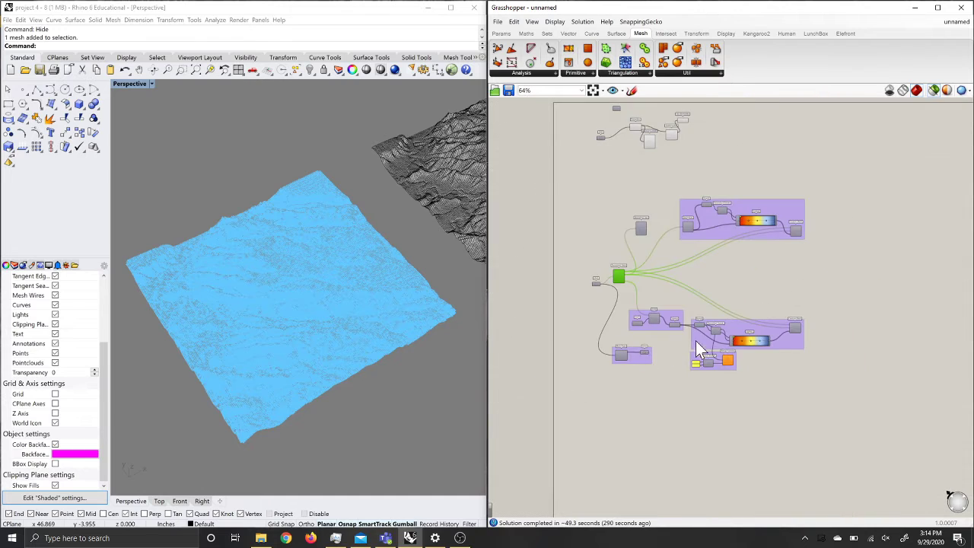
scroll(700, 344, up, 2)
scroll(702, 343, up, 2)
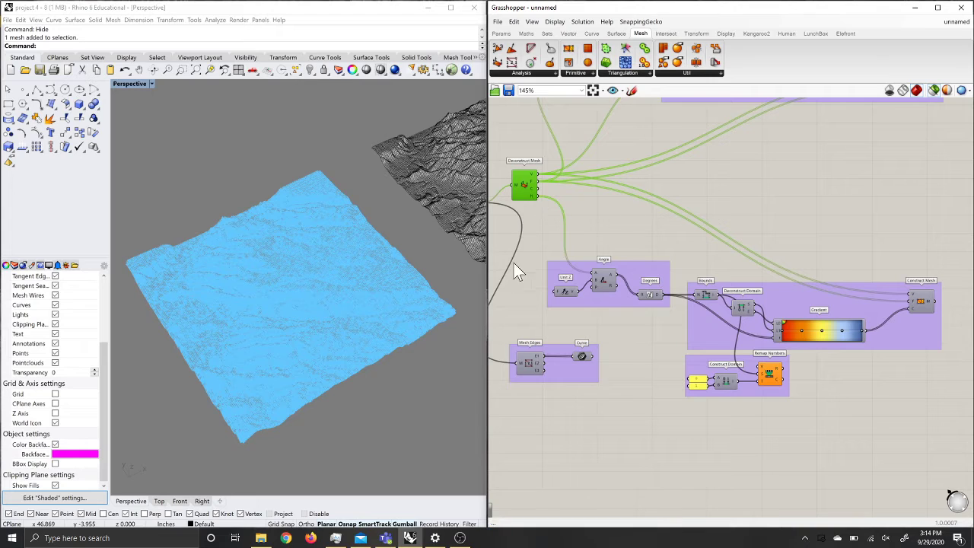
scroll(376, 338, up, 10)
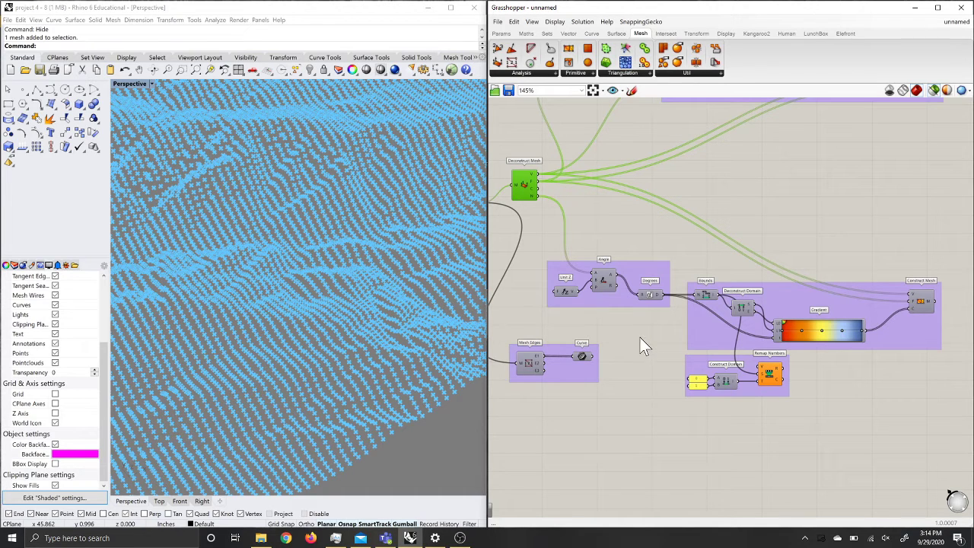
mouse_move(534, 196)
mouse_move(658, 297)
Trace how the Degrees output passes through Bounds and Deconstruct Domain into the slope Gradient's limits and parameter
scroll(746, 327, up, 2)
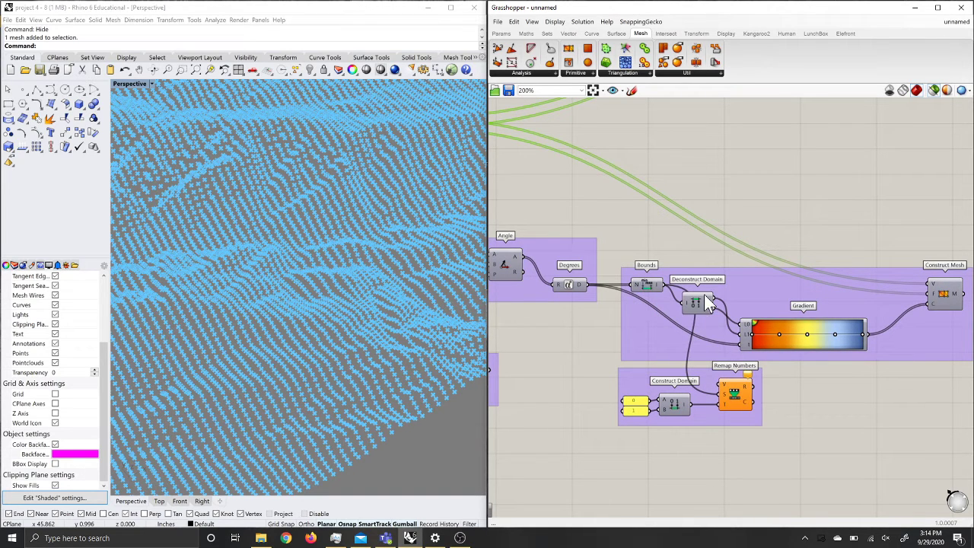
mouse_move(706, 309)
drag(706, 306, 746, 334)
scroll(590, 344, down, 2)
scroll(773, 335, up, 1)
scroll(724, 343, up, 2)
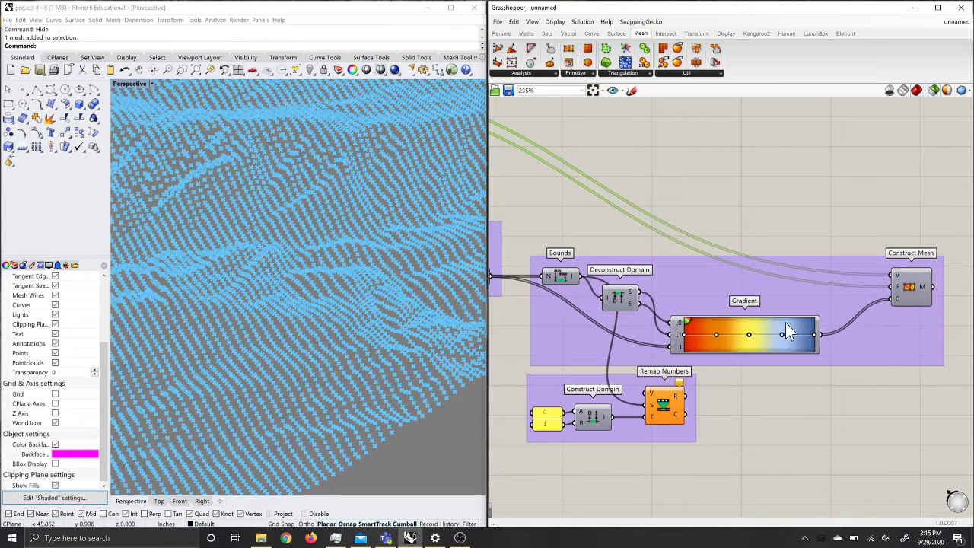
Preview the slope group's Construct Mesh output and compare the terrain's colours with the Gradient from a low side angle and from above
click(918, 288)
scroll(395, 283, down, 6)
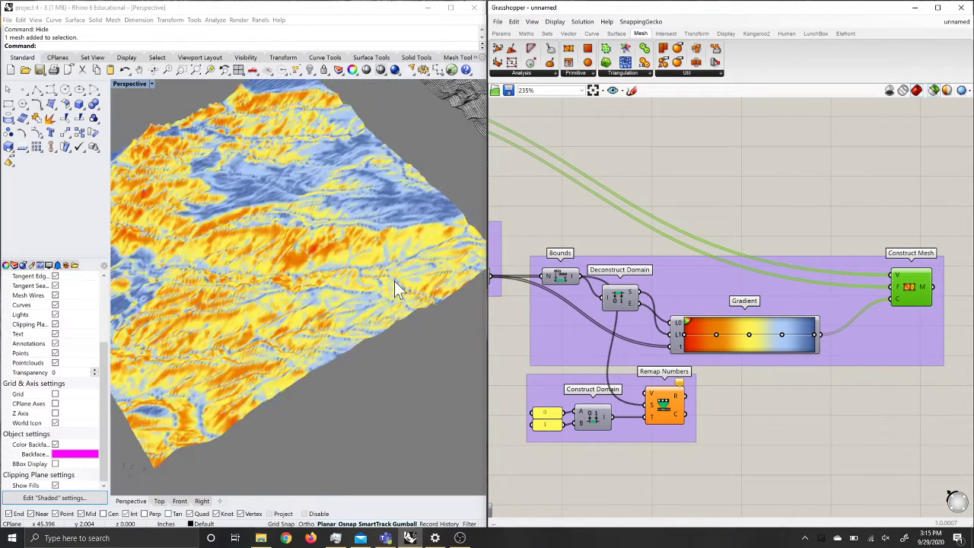
right_drag(374, 286, 290, 260)
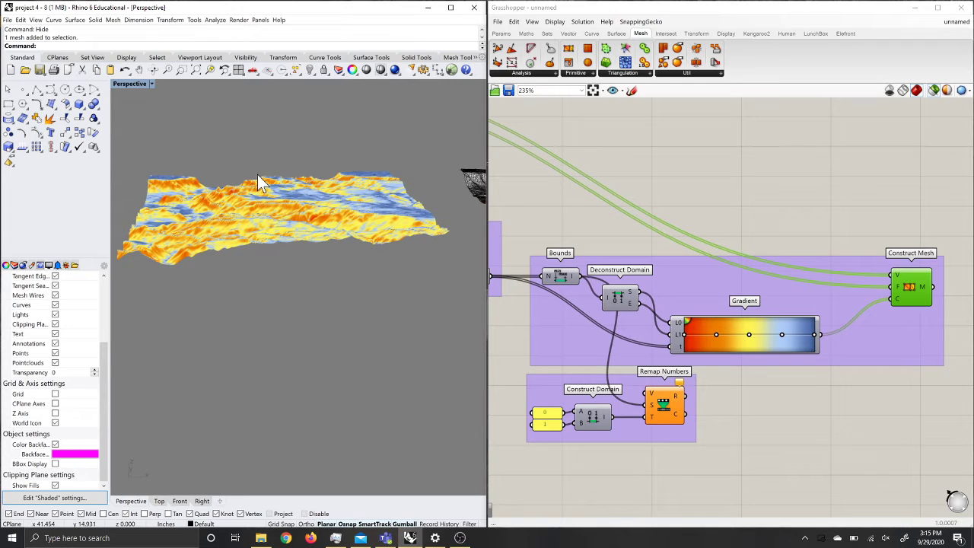
scroll(257, 174, up, 4)
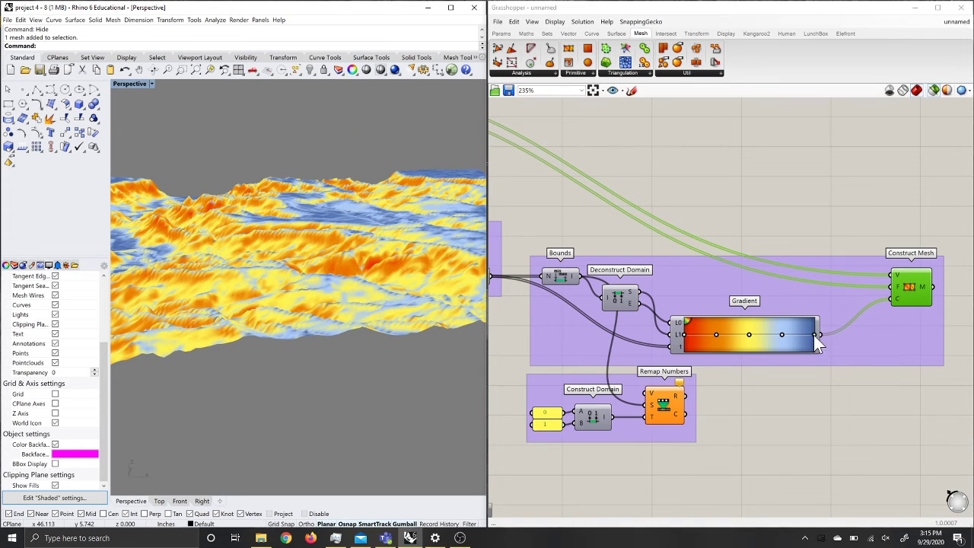
right_drag(391, 251, 315, 357)
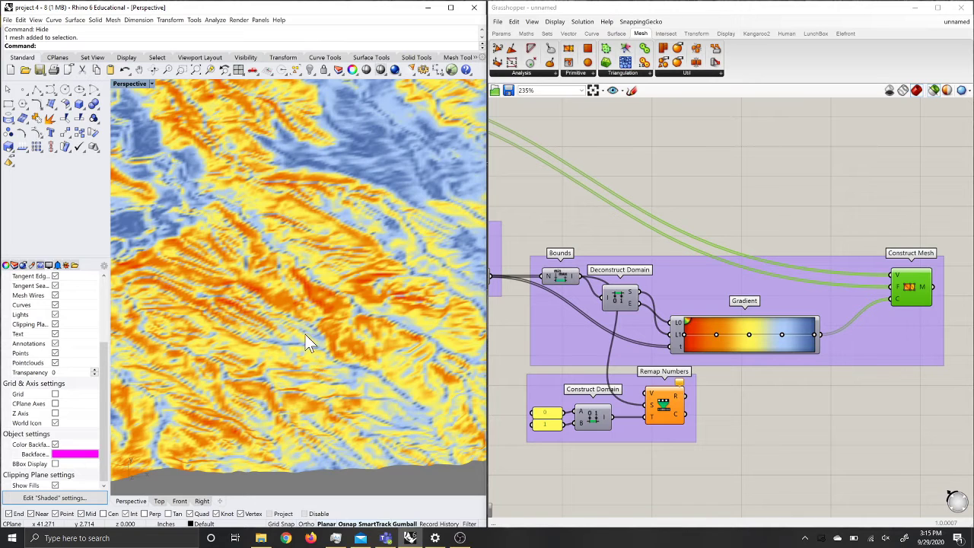
Examine the steep and flat areas of the slope-coloured terrain close up, from above and in perspective
scroll(340, 326, down, 3)
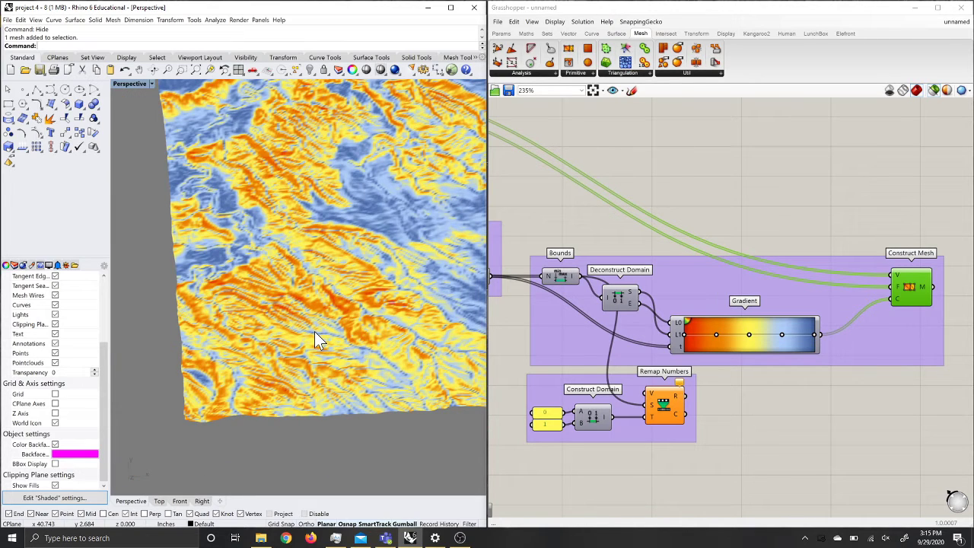
scroll(304, 324, up, 5)
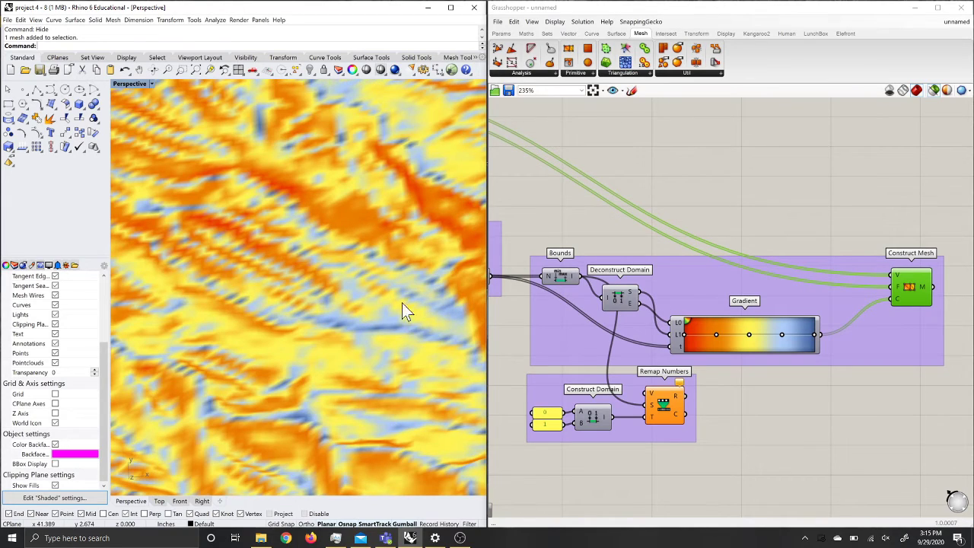
scroll(349, 288, down, 8)
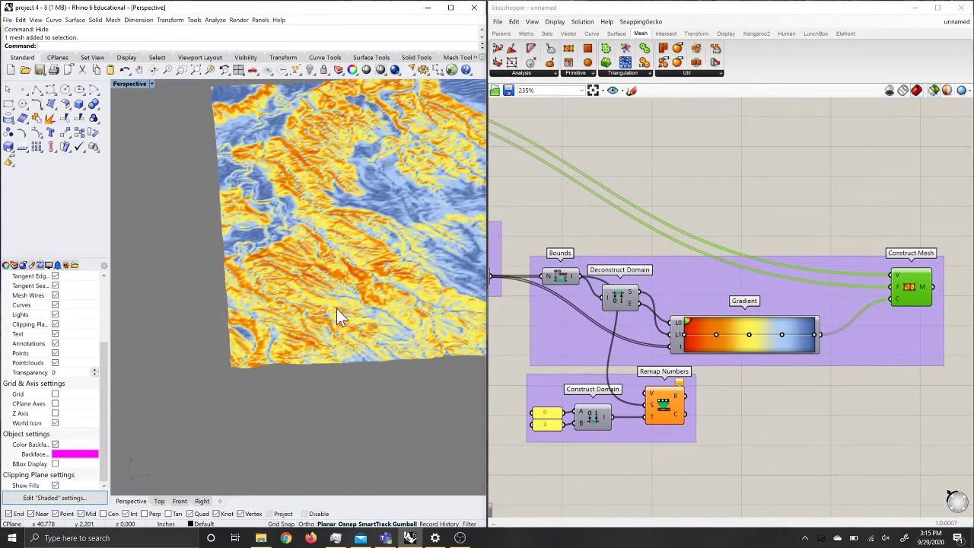
right_drag(337, 308, 317, 302)
right_drag(439, 243, 354, 222)
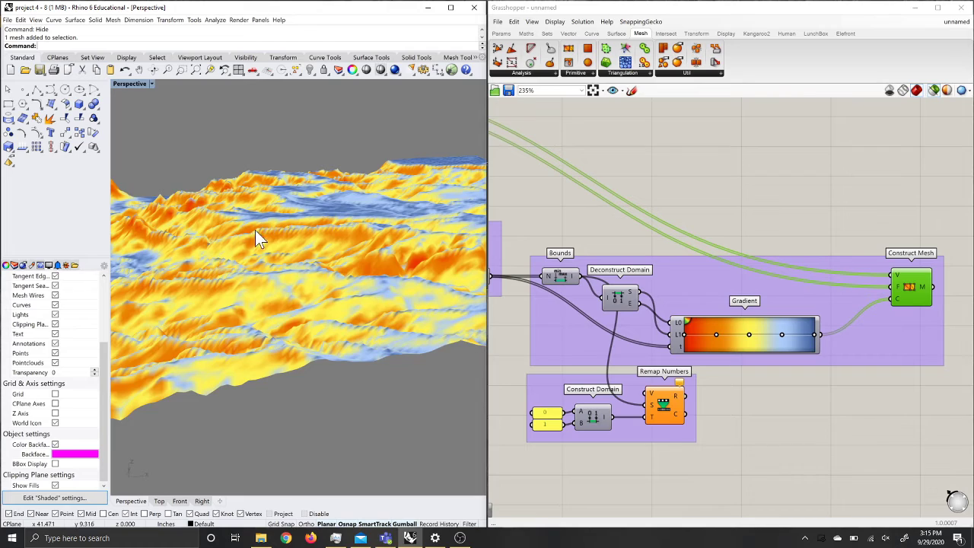
right_drag(255, 230, 348, 242)
scroll(348, 242, down, 5)
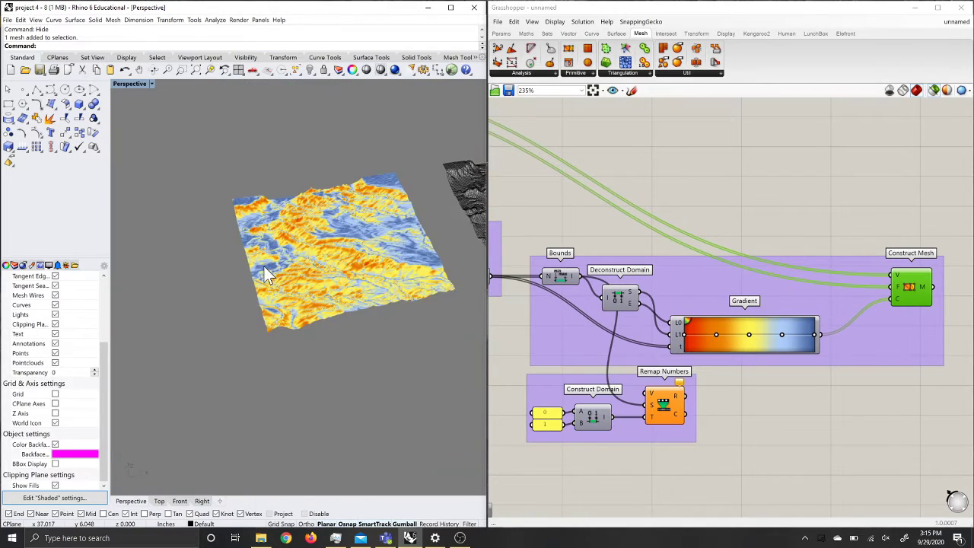
scroll(265, 266, up, 3)
Compare the elevation group's Construct Mesh preview with the slope group's, then clear the component selection
scroll(666, 320, down, 6)
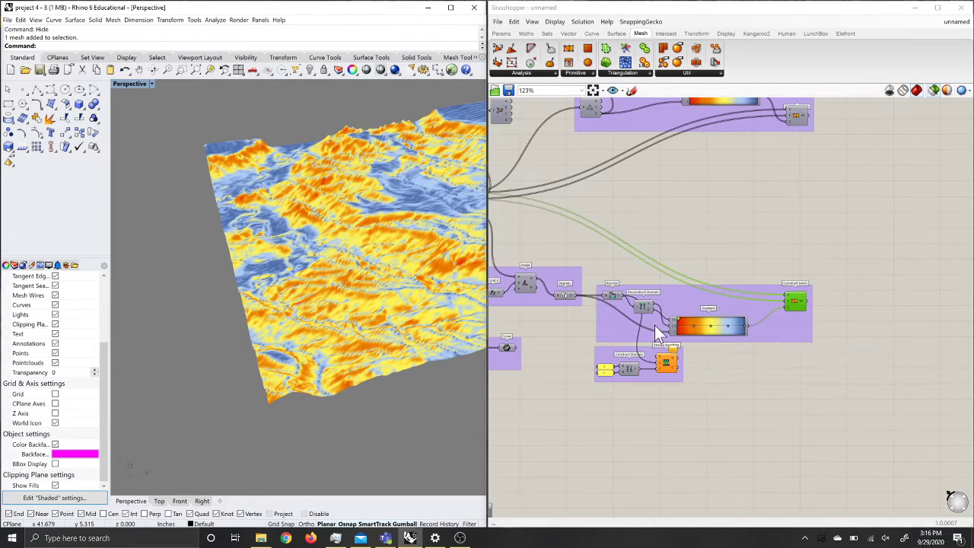
shift+click(774, 149)
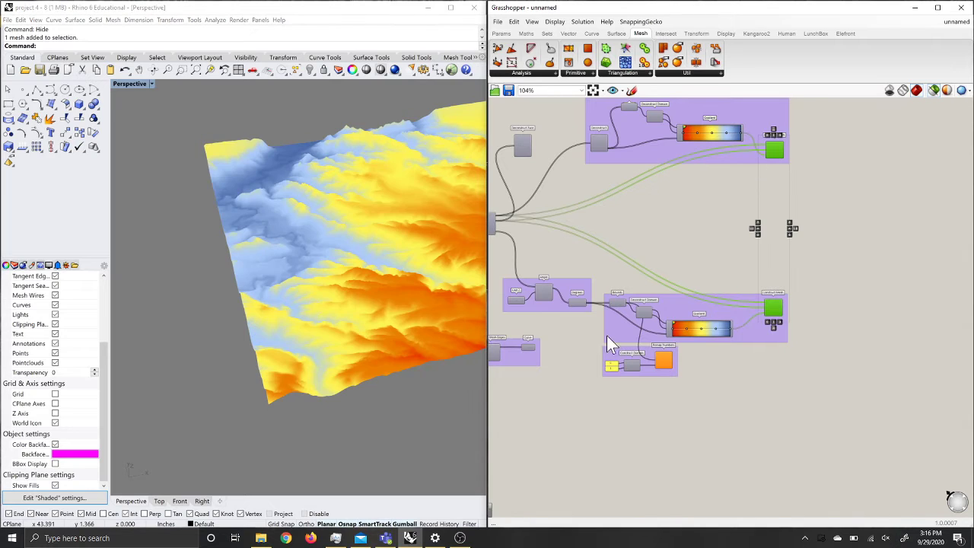
click(775, 307)
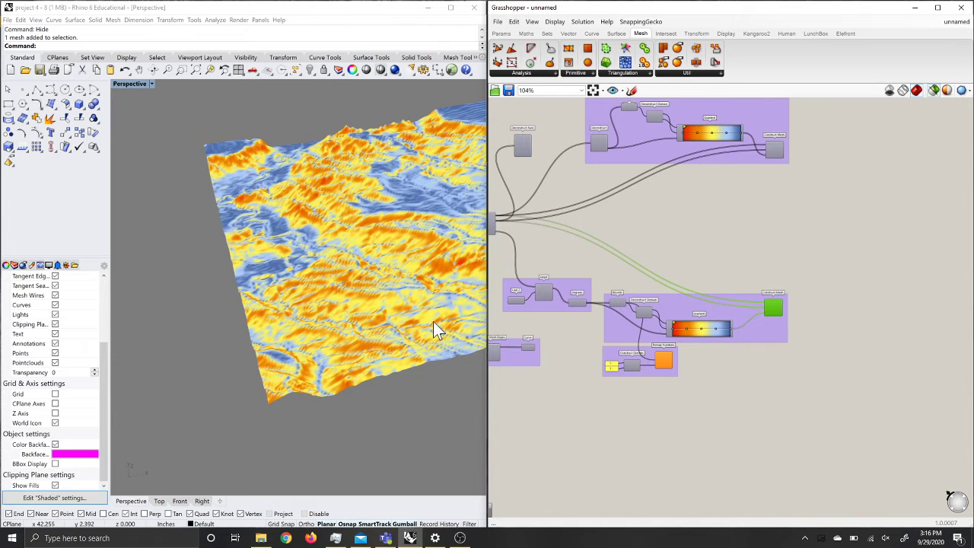
right_drag(433, 322, 340, 343)
scroll(340, 344, up, 5)
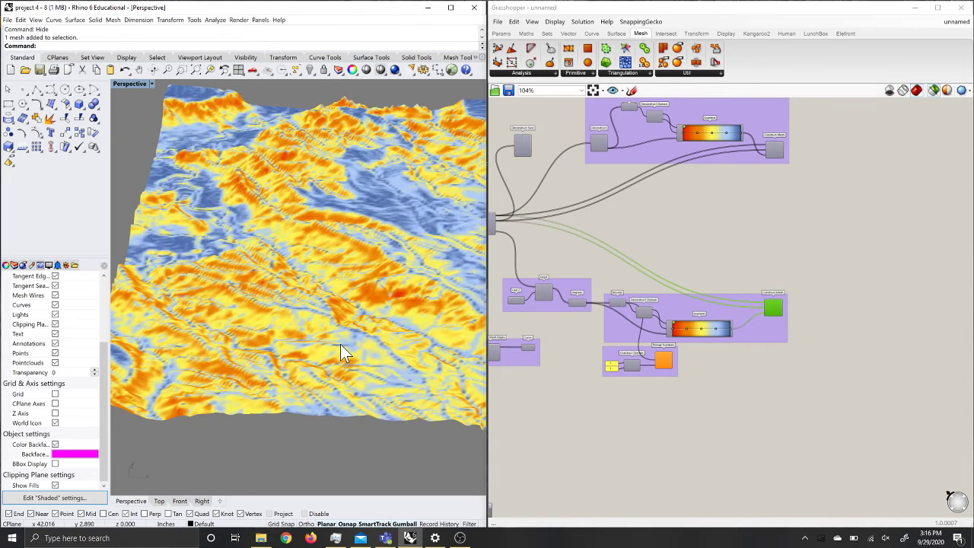
click(846, 269)
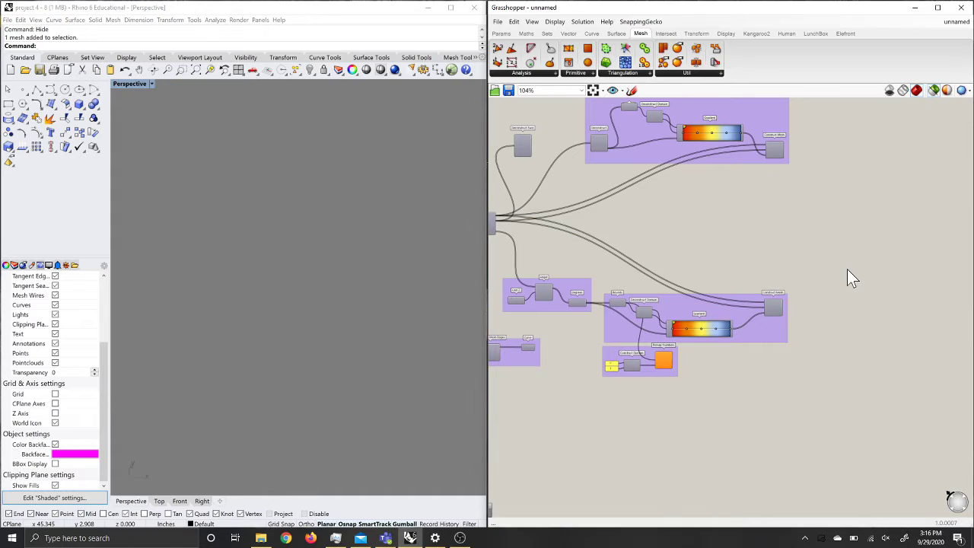
Examine the Mesh Edges component and preview the Curve parameter fed by its E1 output around the terrain's boundary
scroll(854, 256, down, 3)
scroll(643, 318, up, 6)
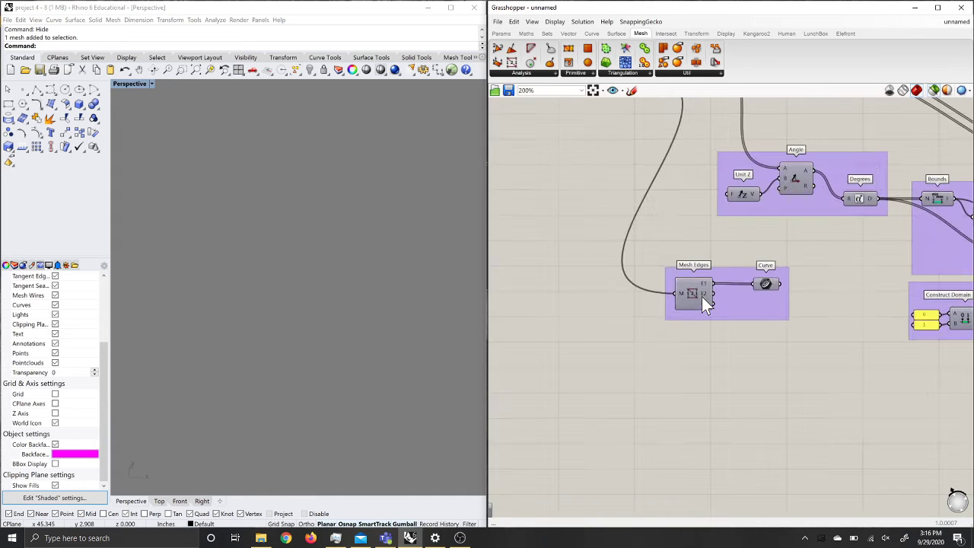
scroll(696, 296, up, 5)
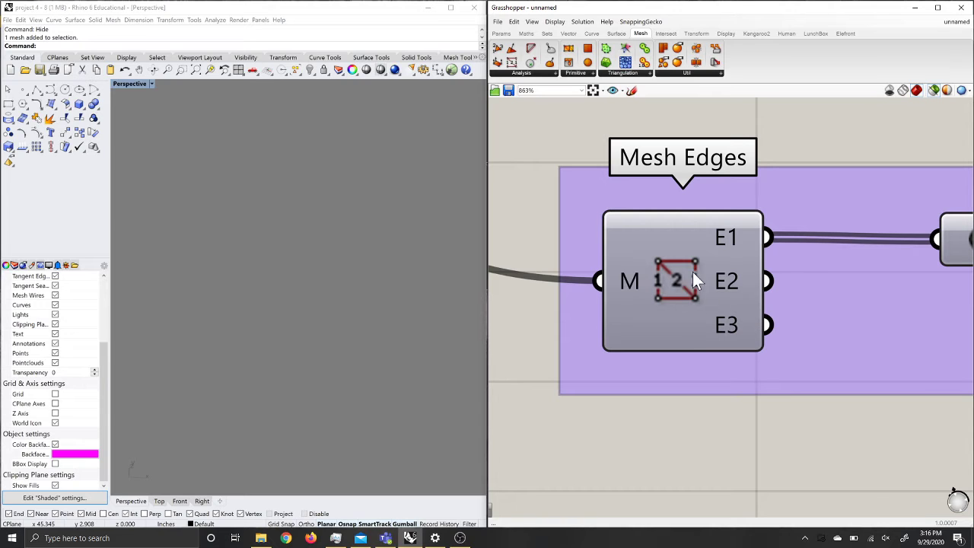
scroll(696, 261, down, 2)
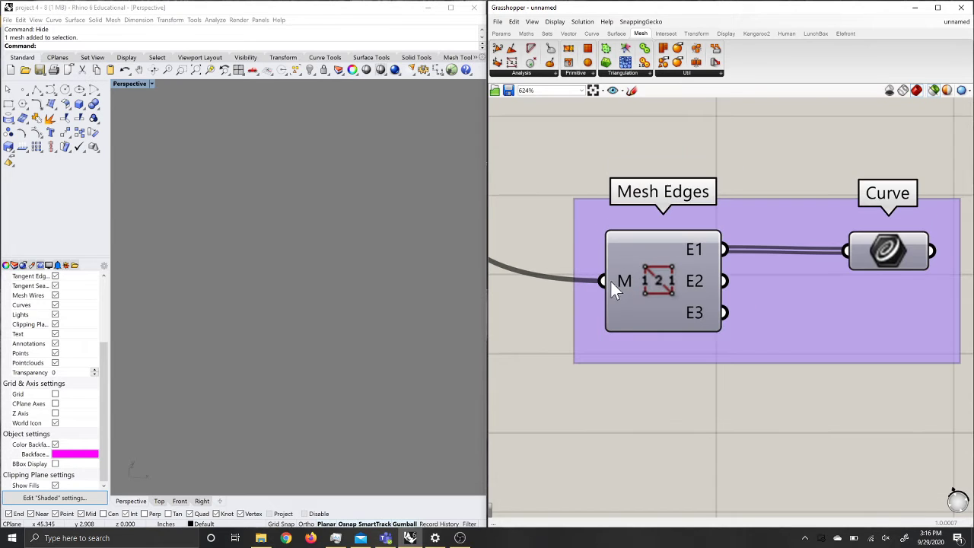
click(871, 256)
right_drag(436, 370, 298, 365)
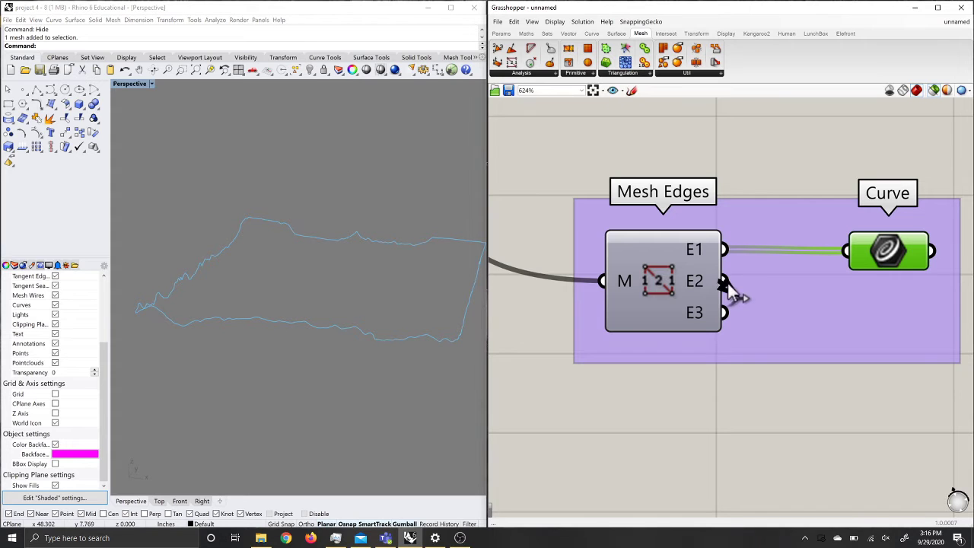
Feed the Curve parameter from Mesh Edges' E2 output to inspect the grid of edges, then from its non-manifold E3 output
shift+drag(724, 281, 846, 251)
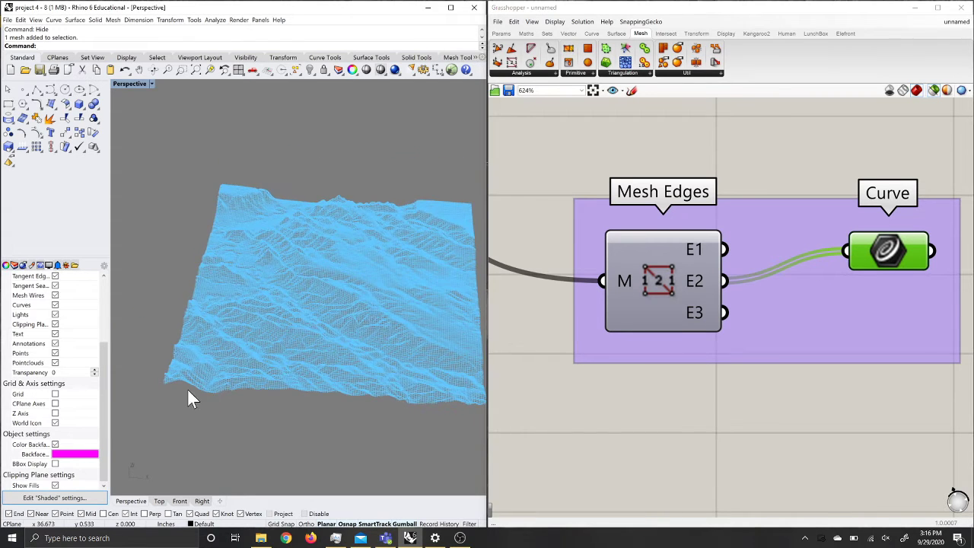
scroll(188, 390, up, 5)
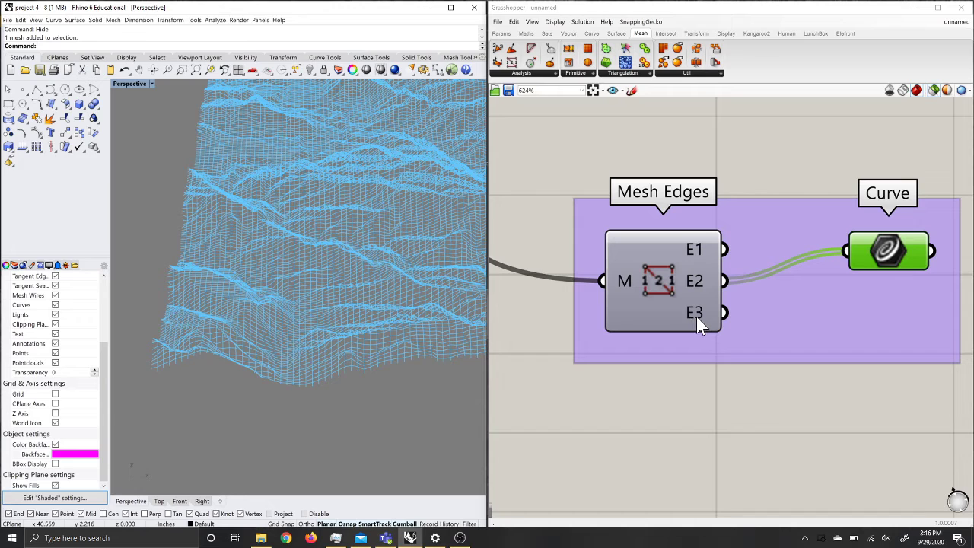
mouse_move(696, 318)
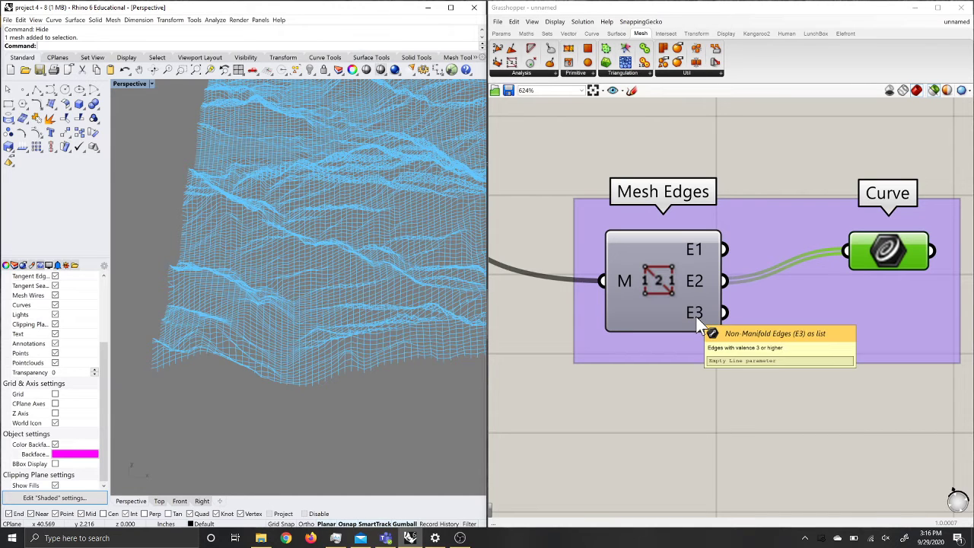
drag(722, 313, 846, 251)
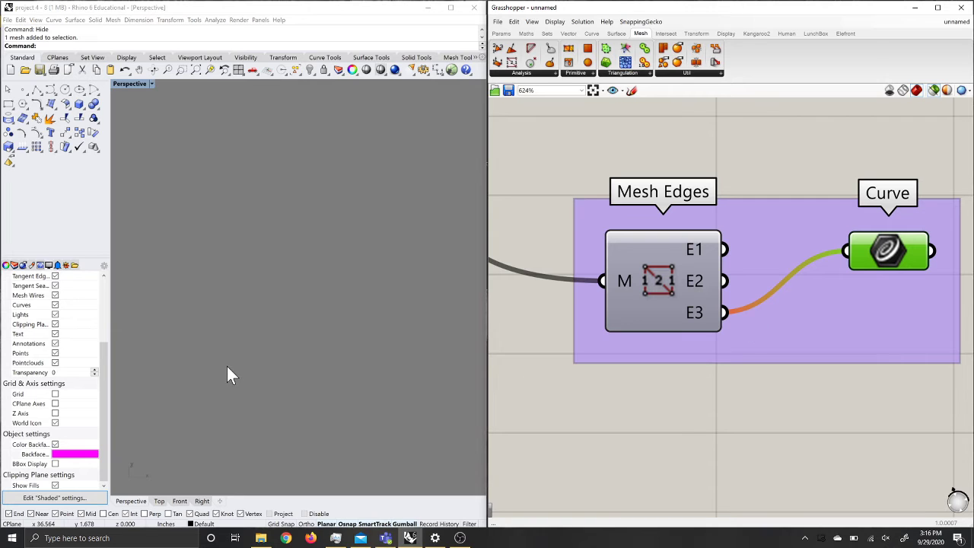
Reconnect Mesh Edges' E1 output to the Curve parameter and examine the boundary outline beside the neighbouring terrain mesh
drag(723, 250, 843, 253)
right_drag(249, 377, 277, 354)
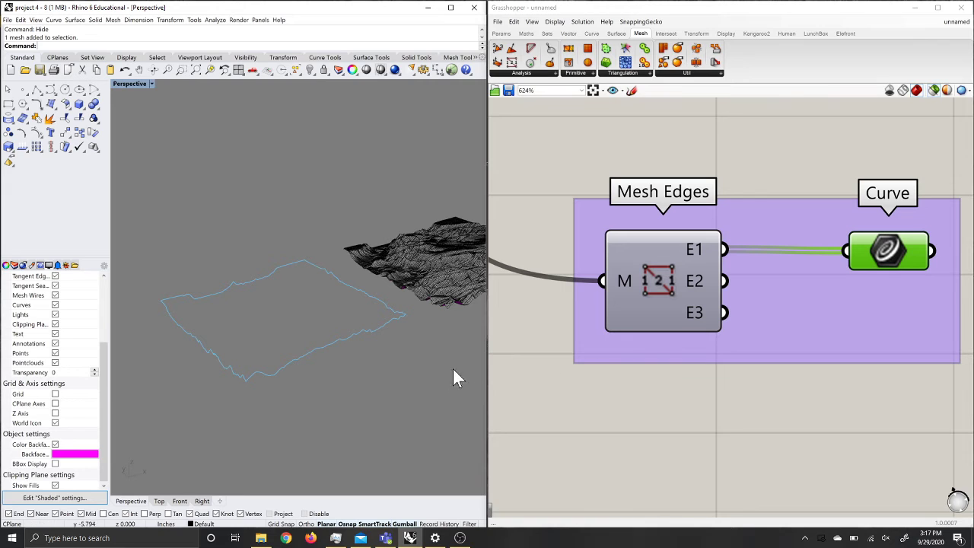
scroll(288, 359, down, 2)
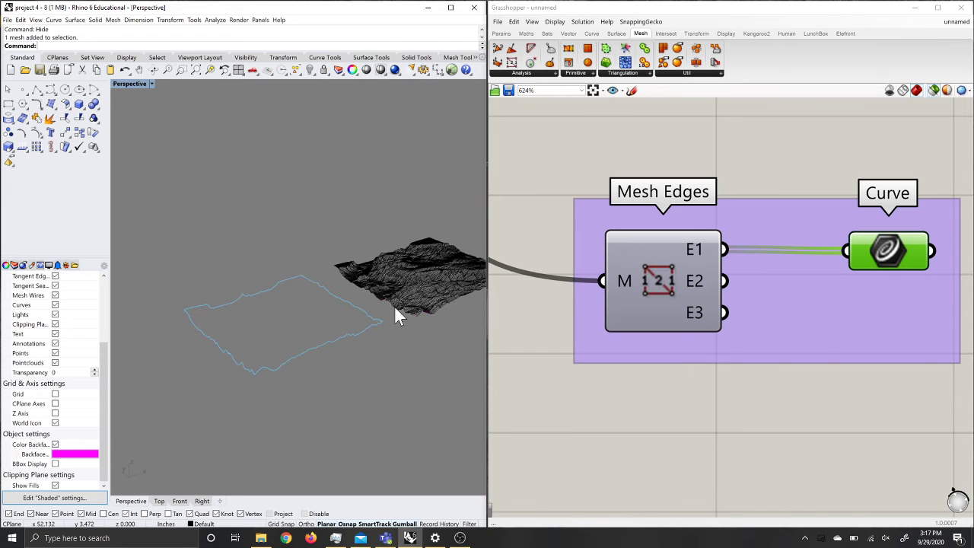
scroll(431, 283, up, 3)
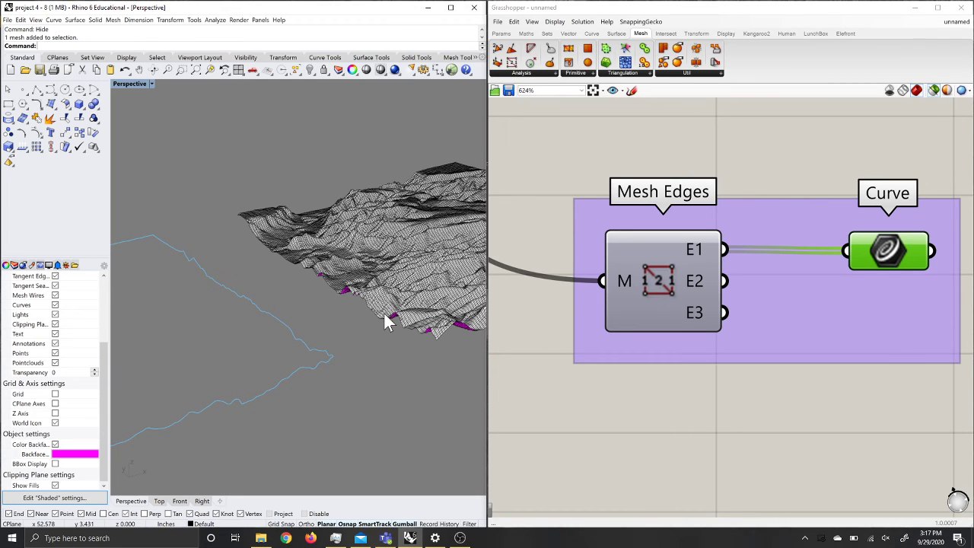
right_drag(376, 327, 330, 346)
scroll(700, 320, down, 8)
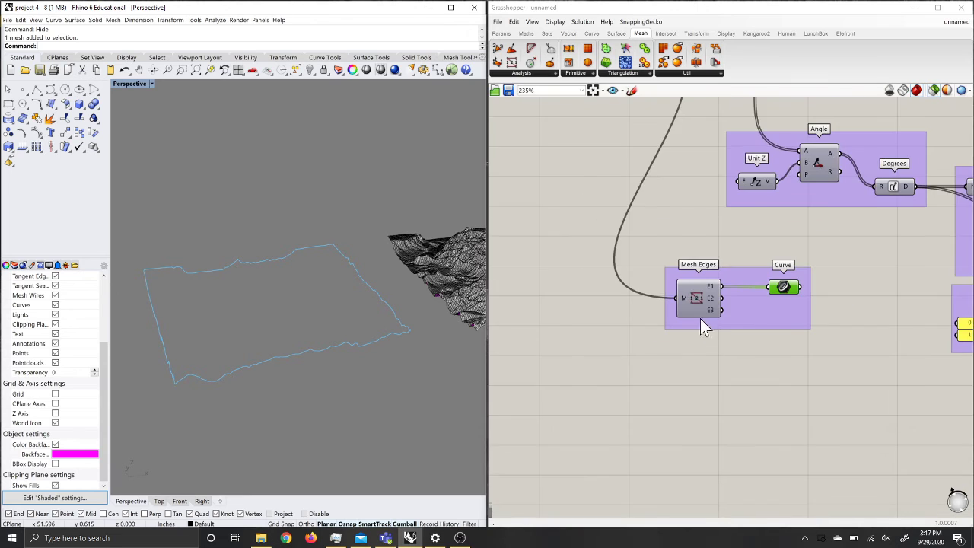
Review the slope analysis groups once more, including the Angle, Gradient and Remap Numbers components
scroll(641, 342, down, 3)
scroll(822, 321, up, 5)
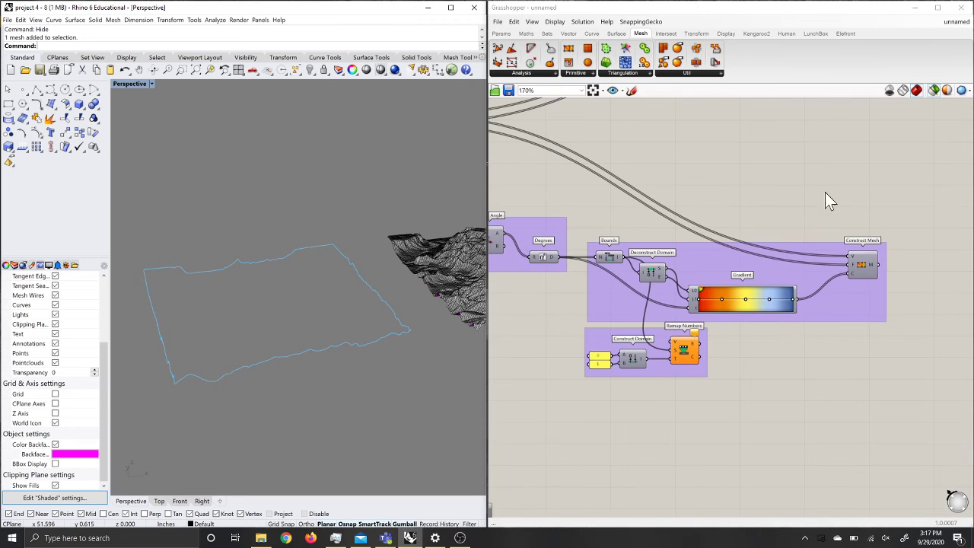
scroll(798, 320, down, 2)
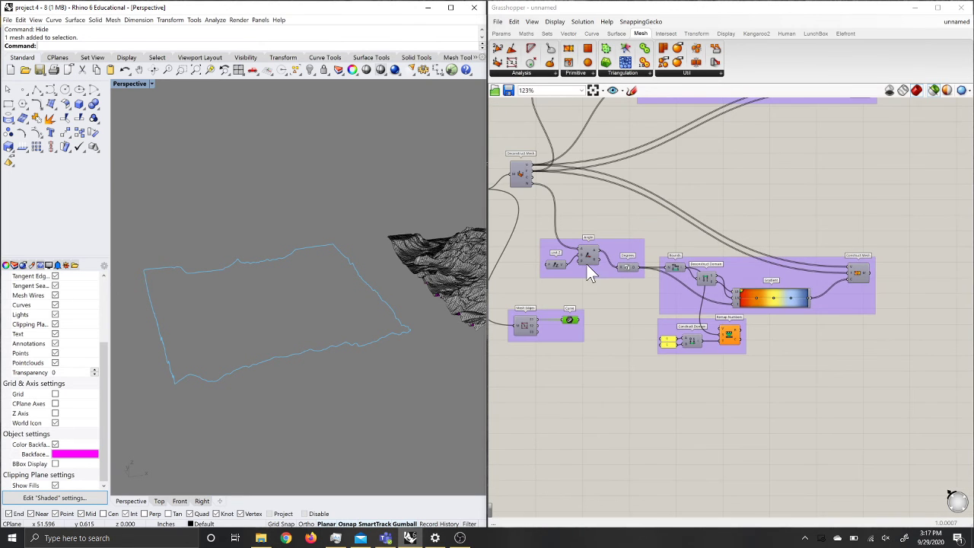
scroll(586, 263, up, 3)
scroll(533, 312, down, 3)
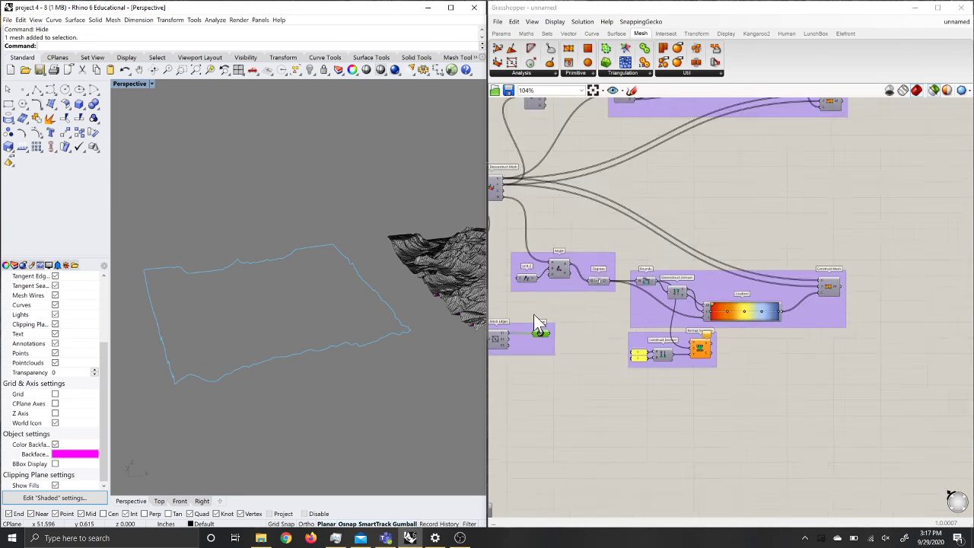
scroll(655, 337, up, 3)
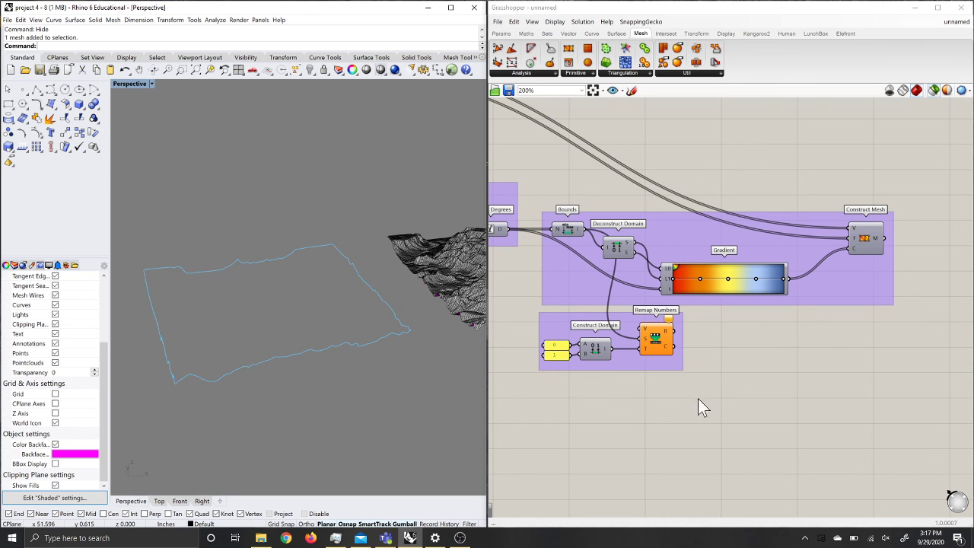
click(460, 538)
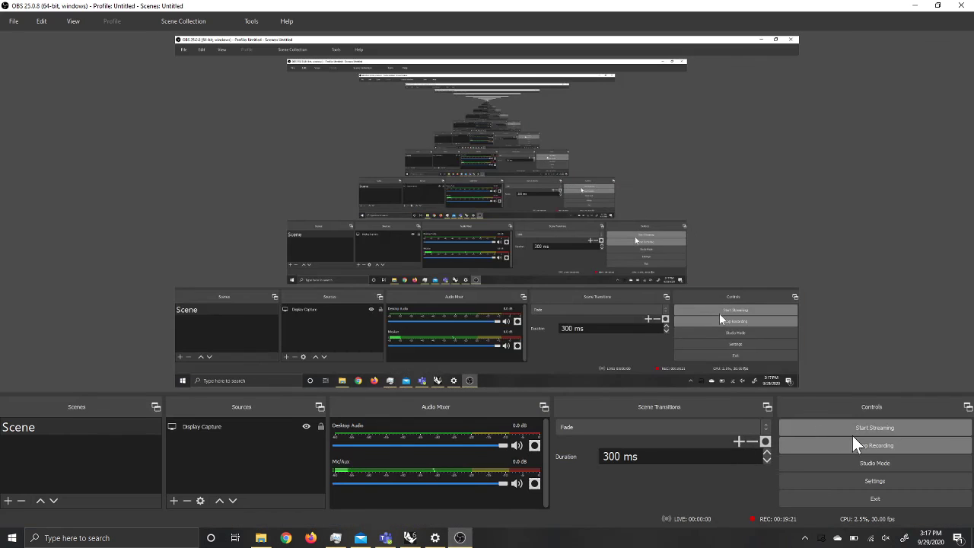